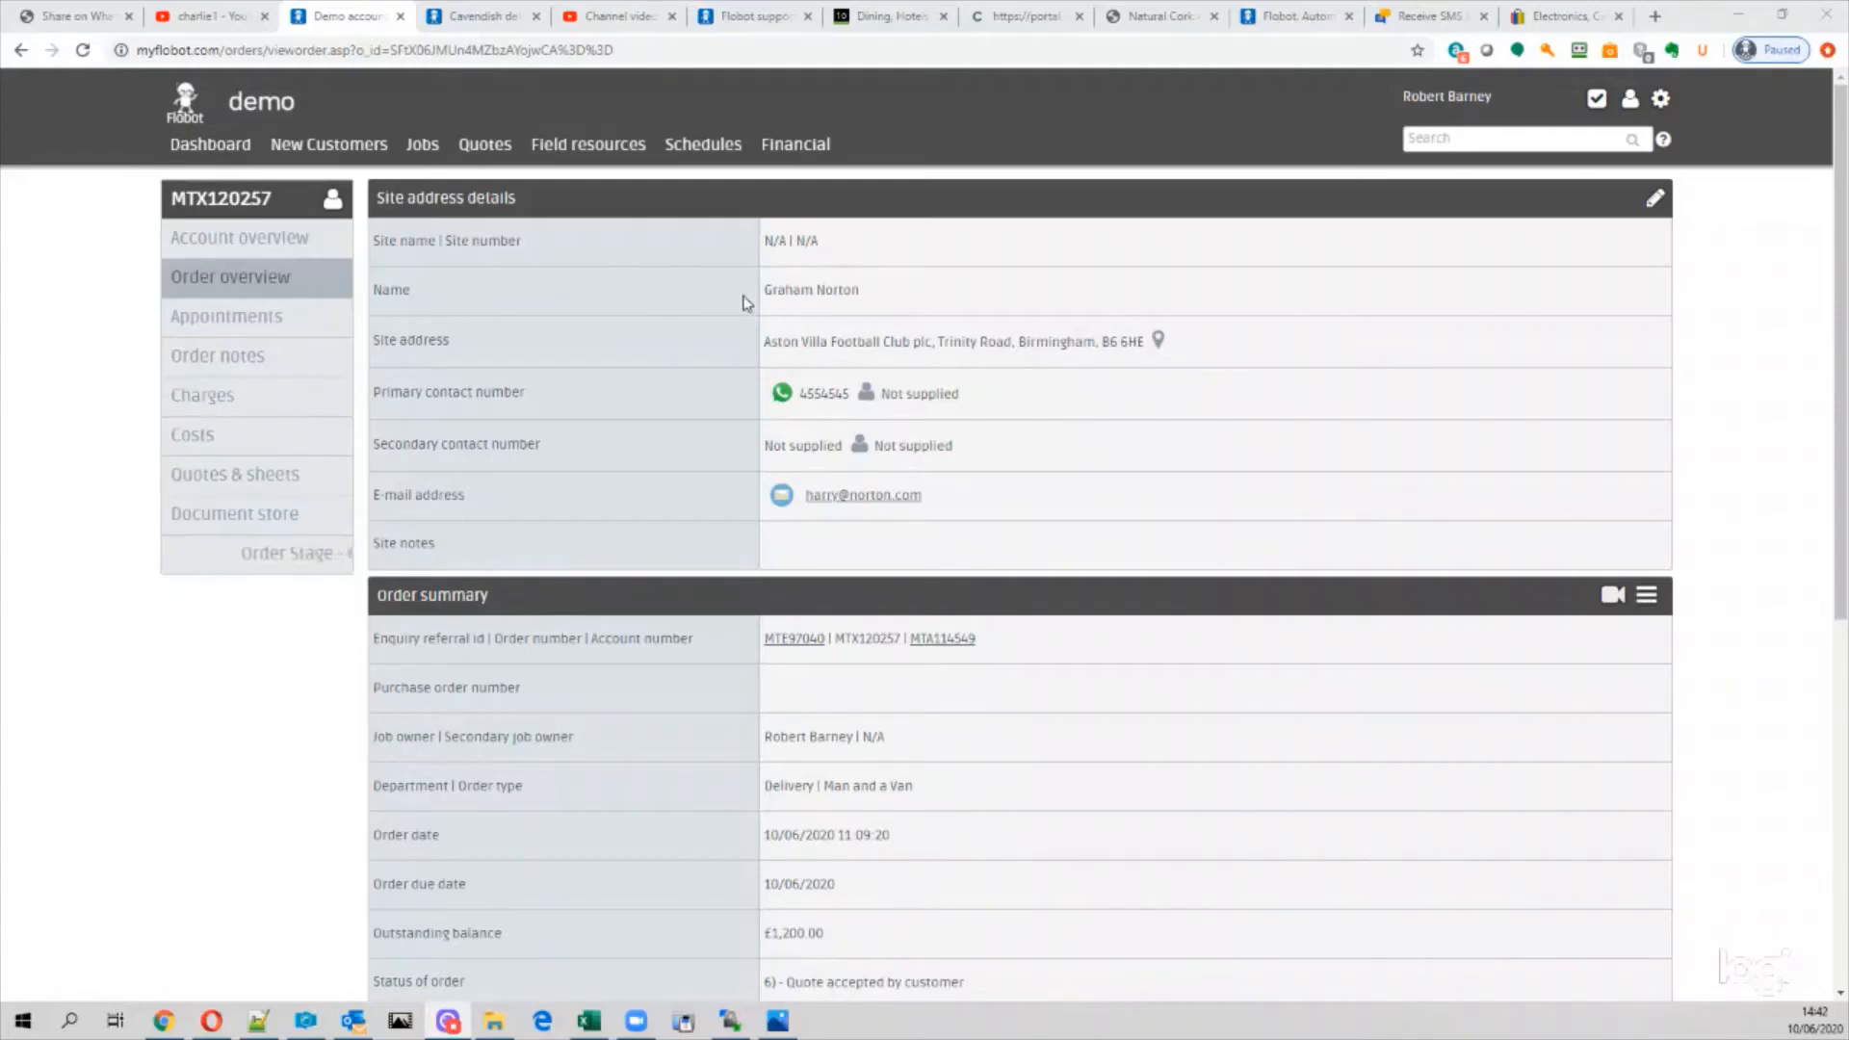
left_click(228, 398)
scroll(858, 577, "down", 5)
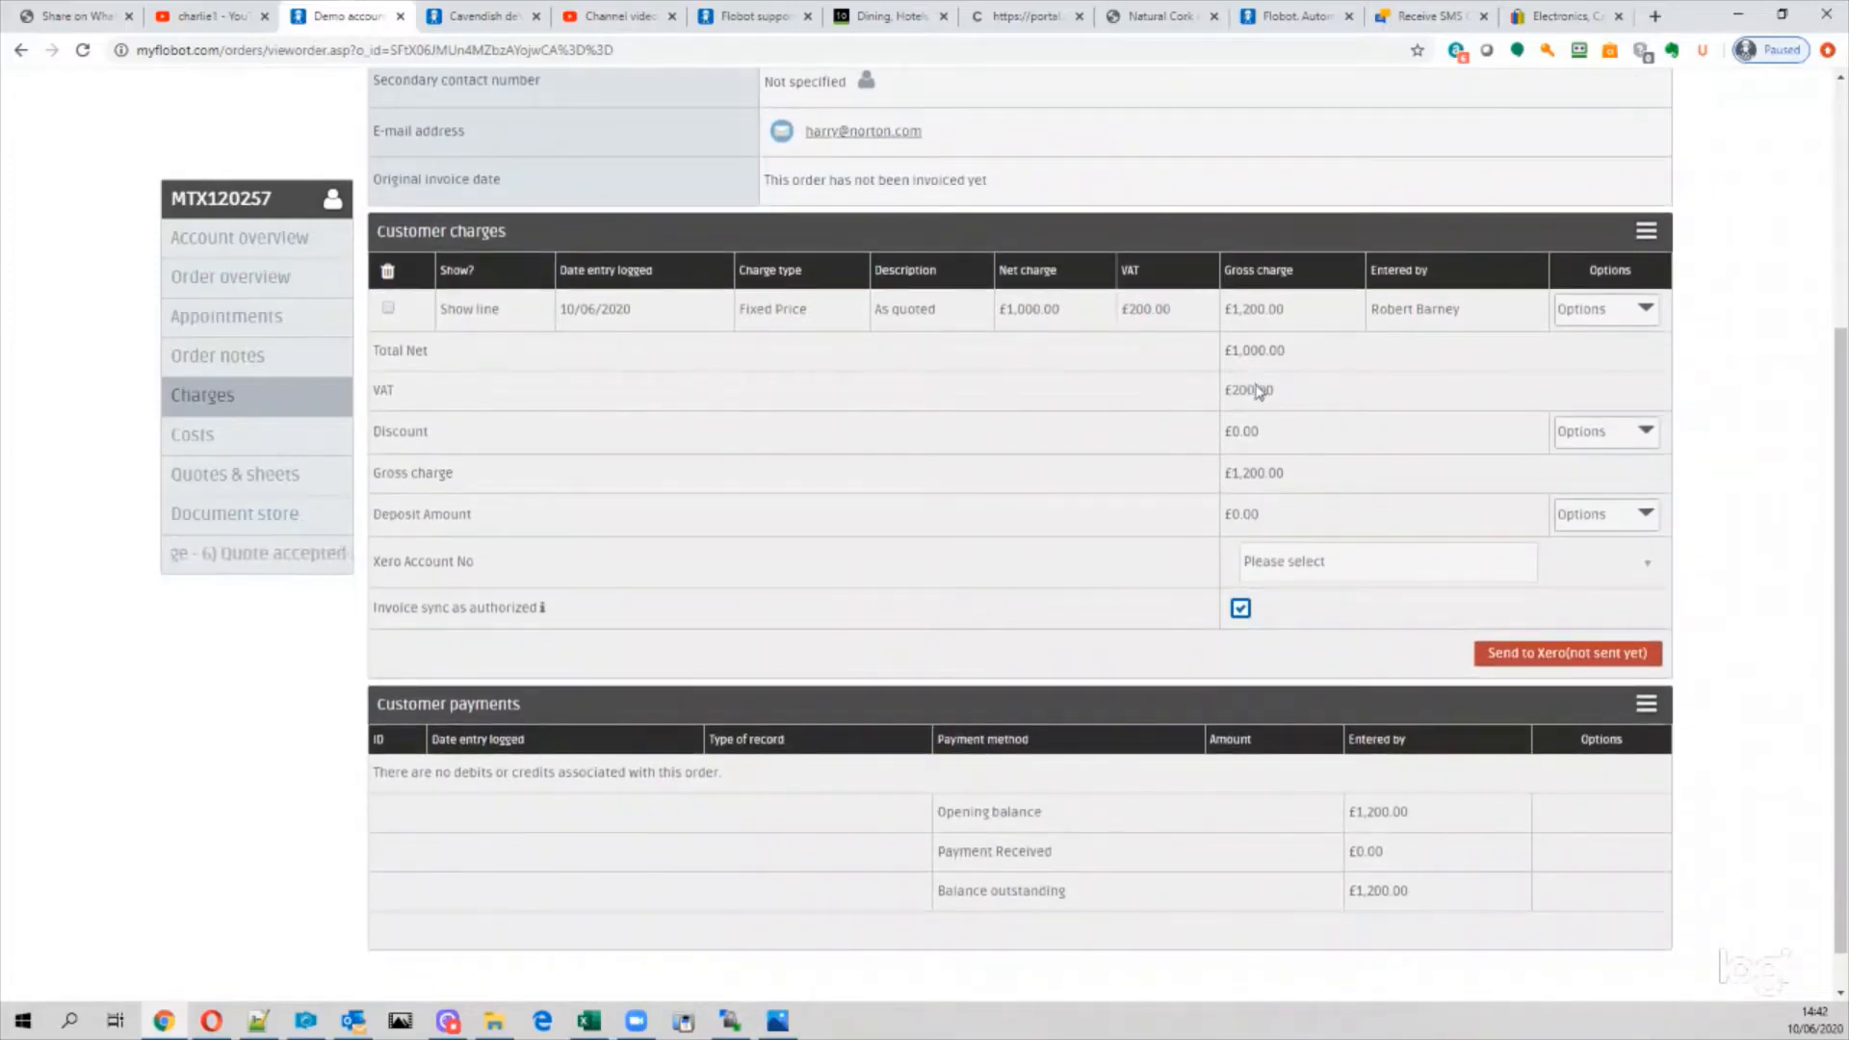
Step: Check the charge and payment menus, then choose Record other payment for the order
left_click(1647, 233)
left_click(1440, 287)
left_click(1646, 708)
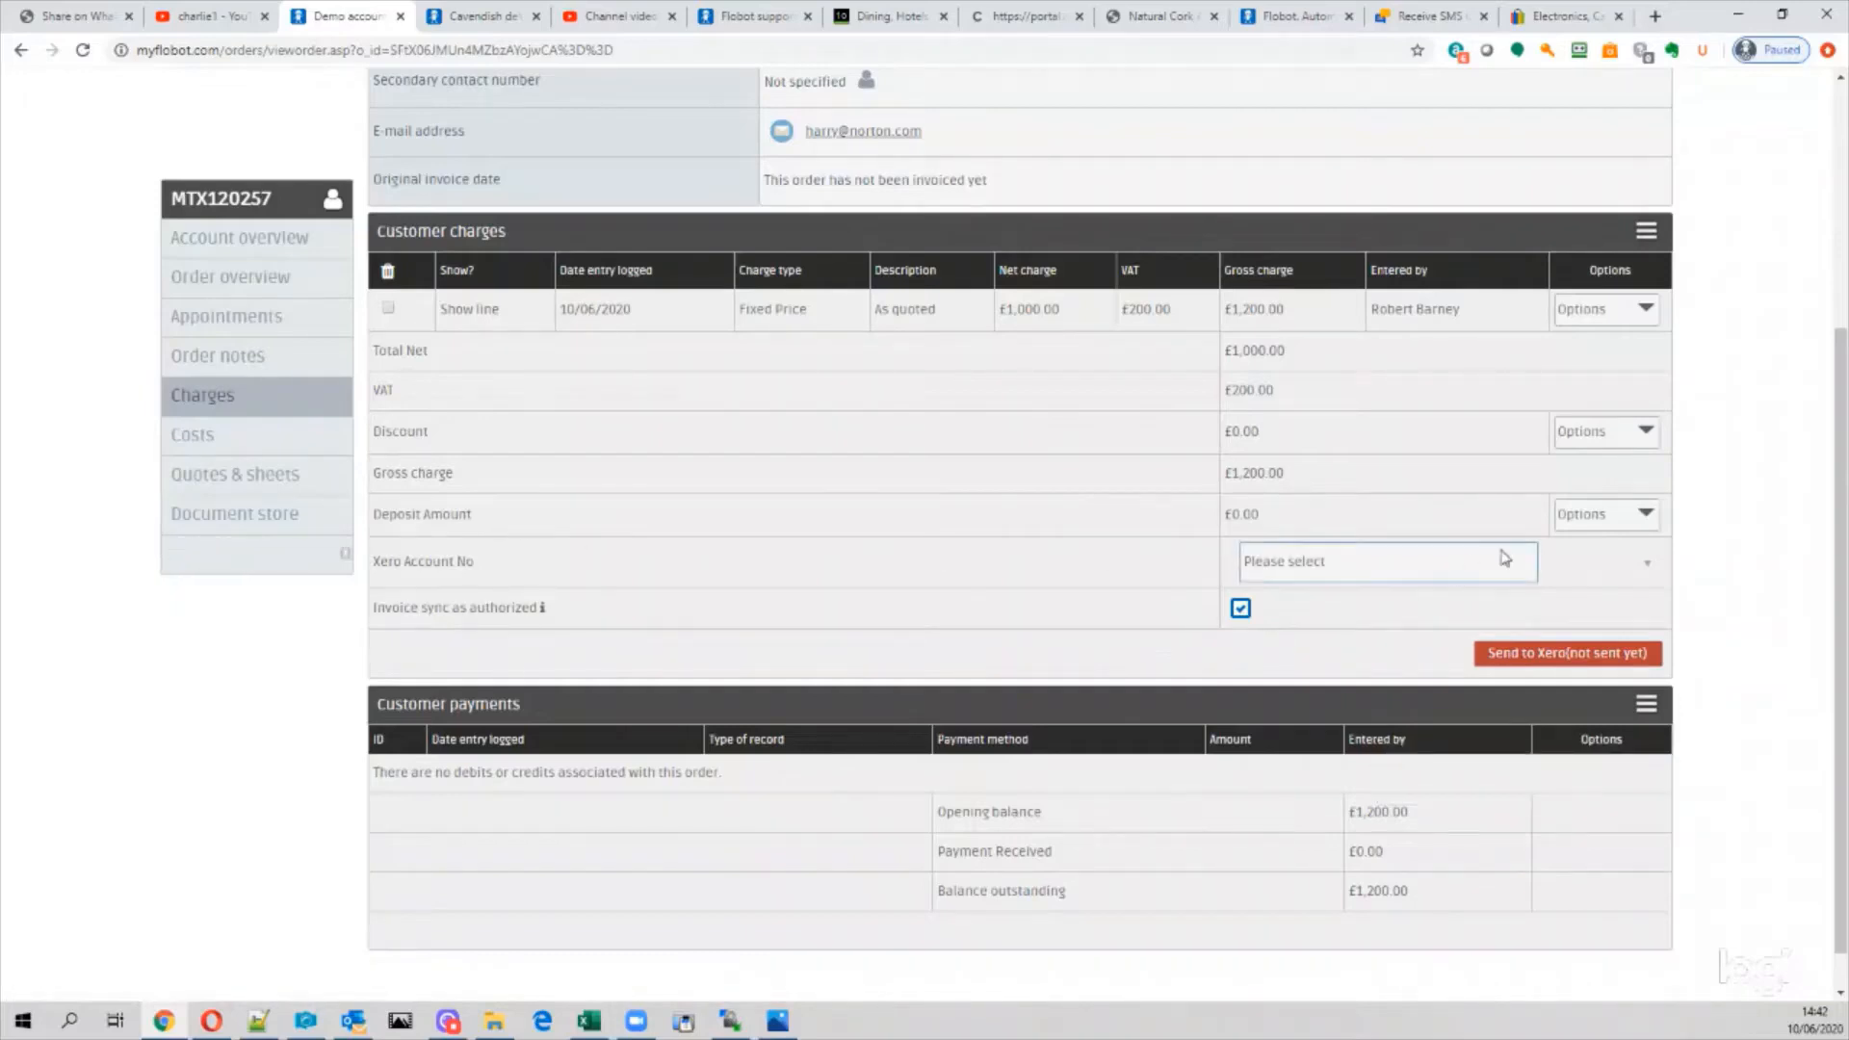
left_click(1576, 525)
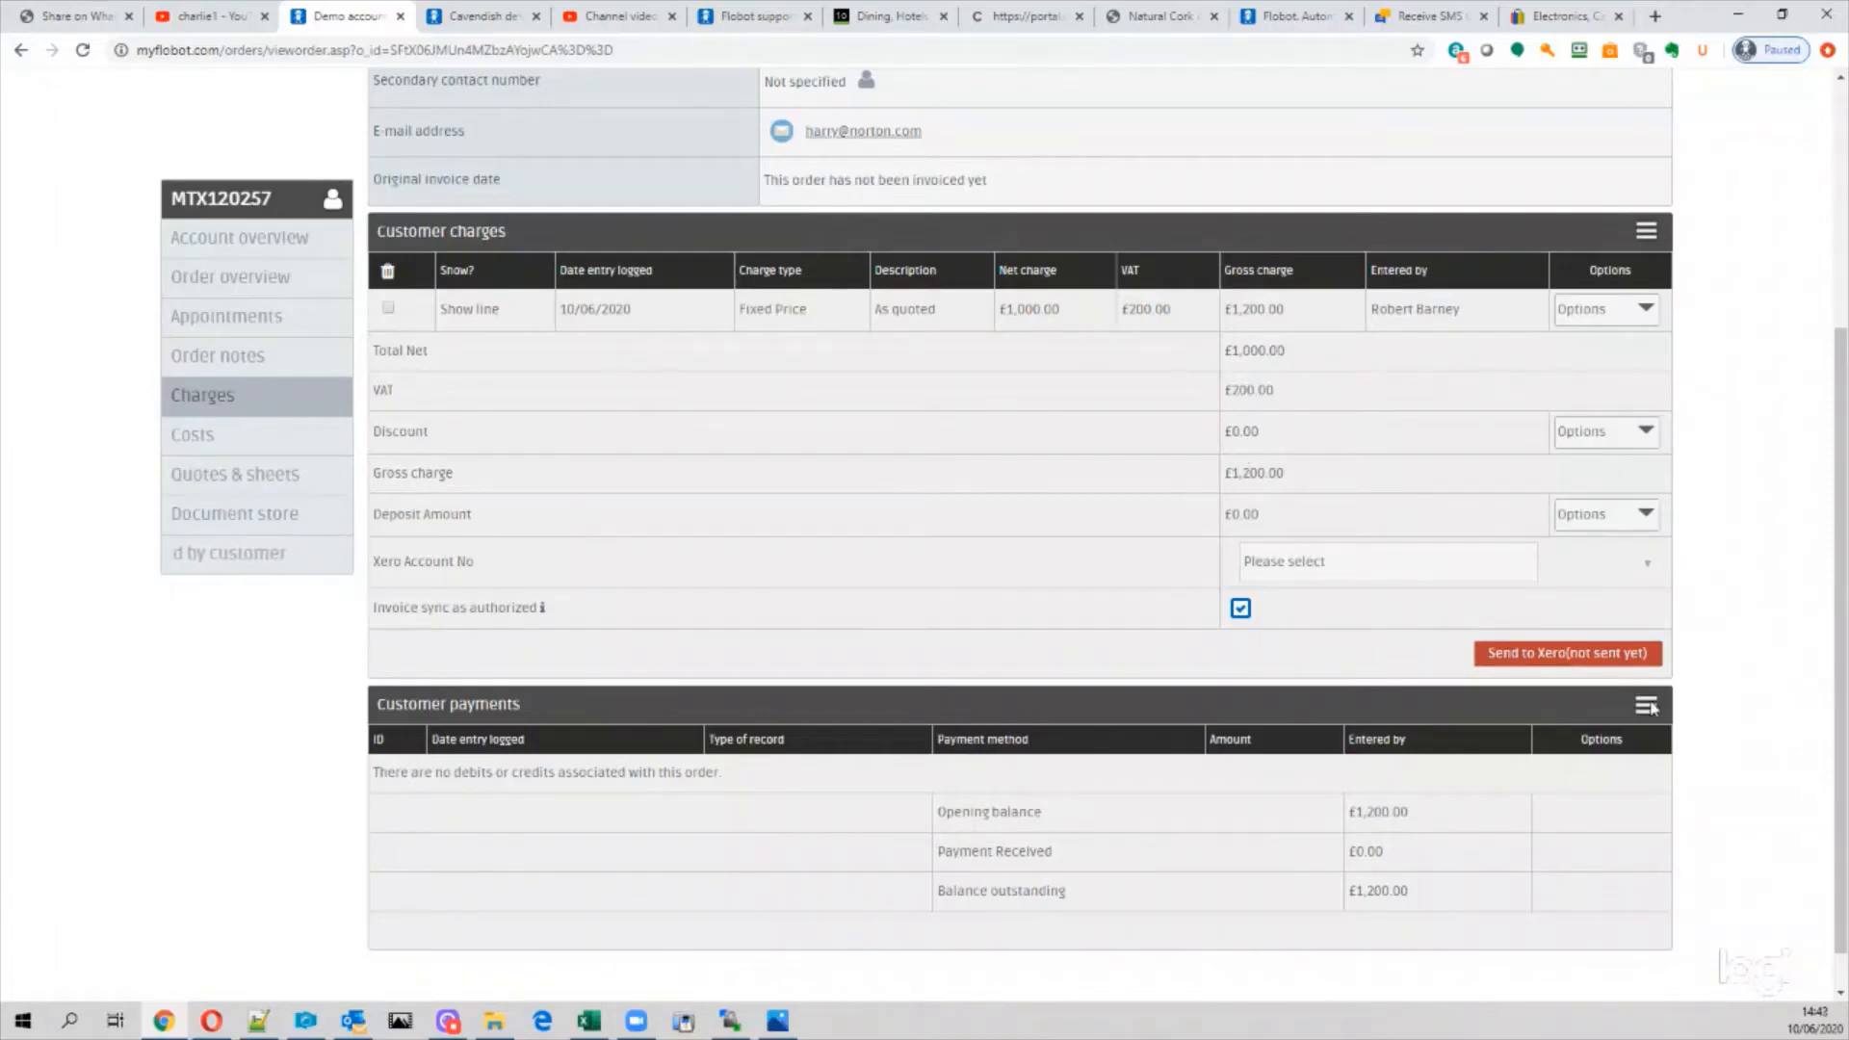
left_click(1646, 704)
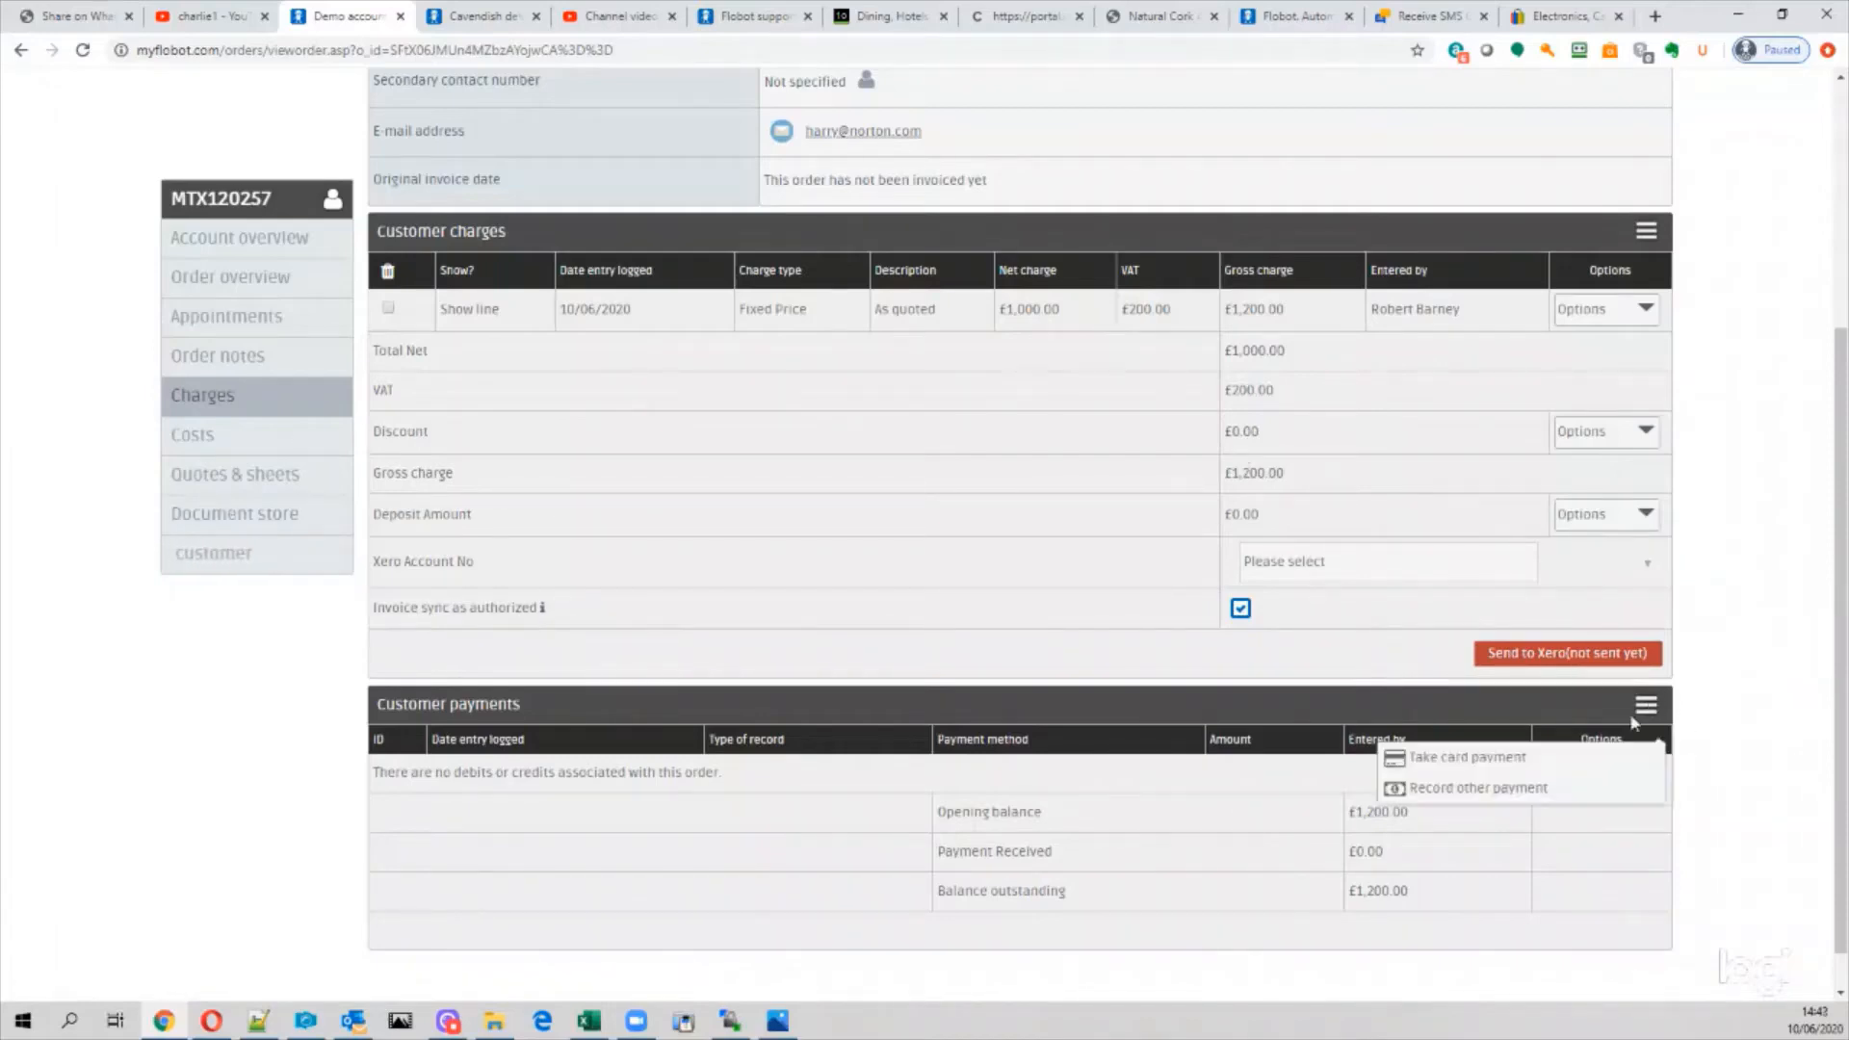
left_click(1441, 788)
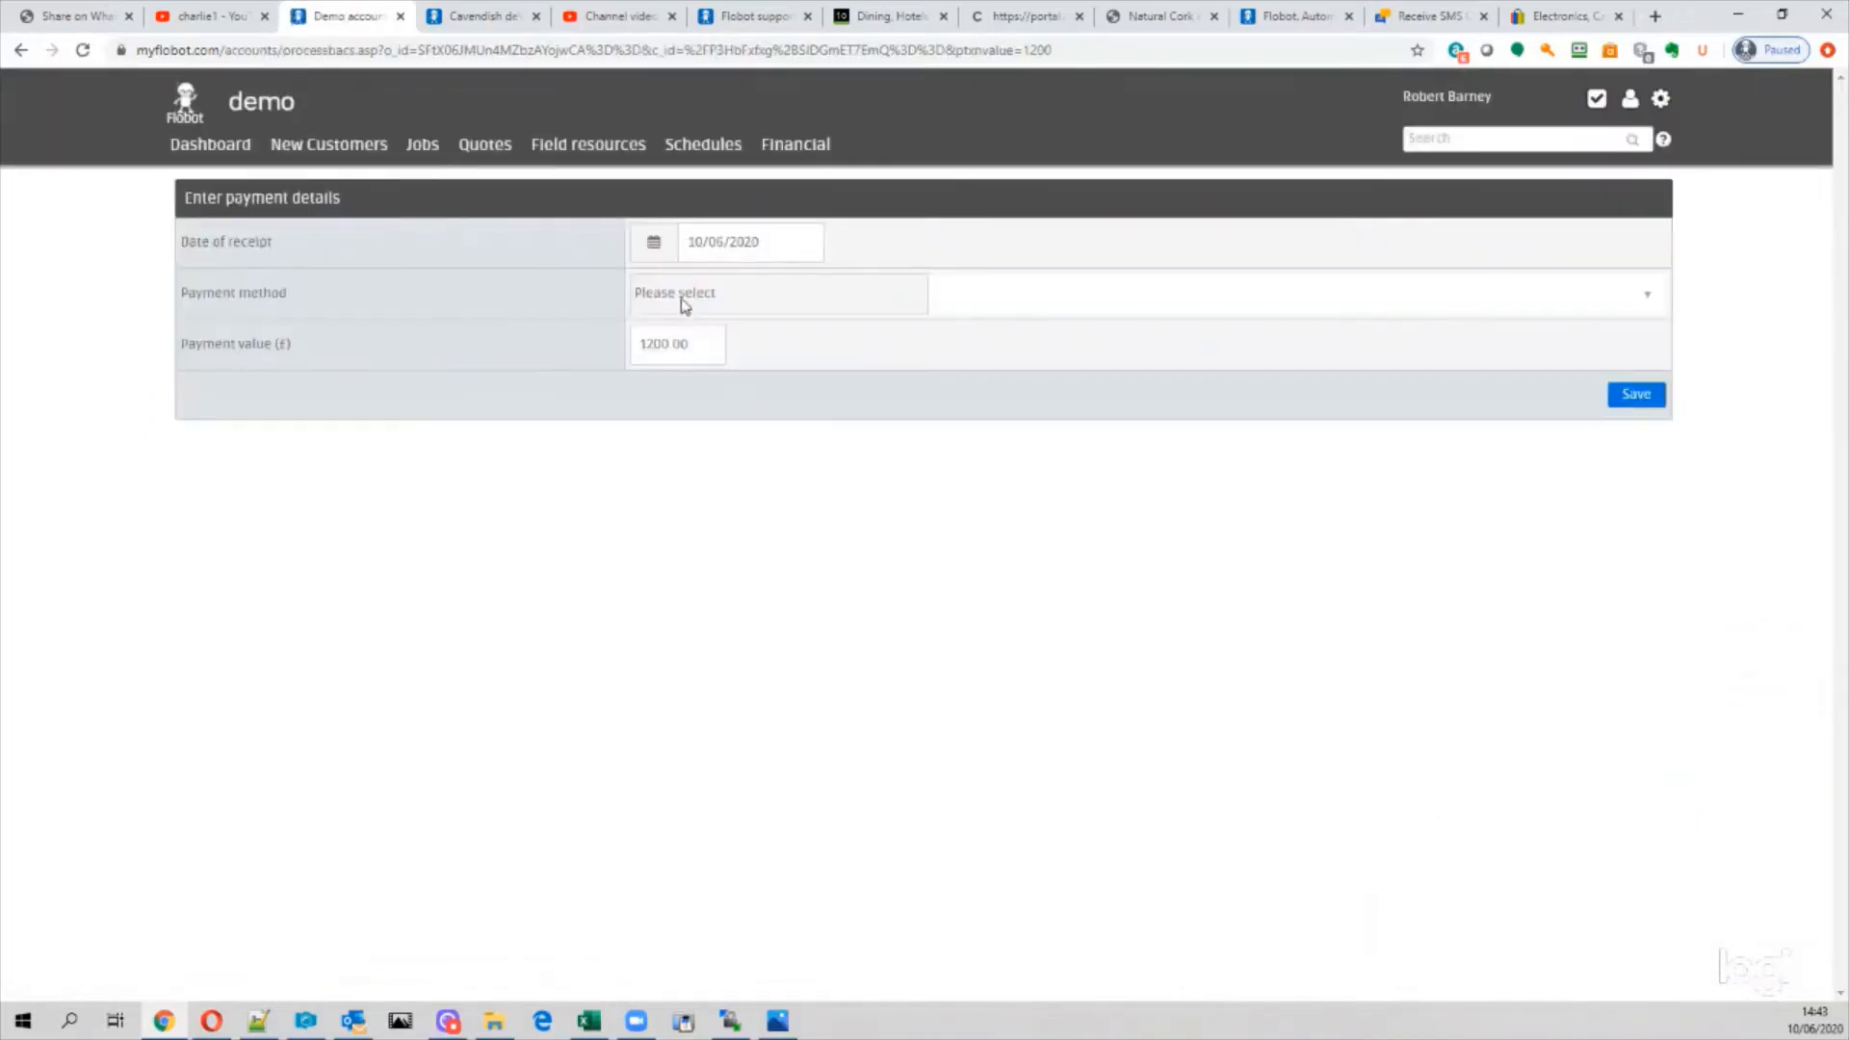
Step: Enter a £600 BACS payment dated 10/06/2020, replacing 1200.00, and save it
left_click(685, 296)
left_click(690, 342)
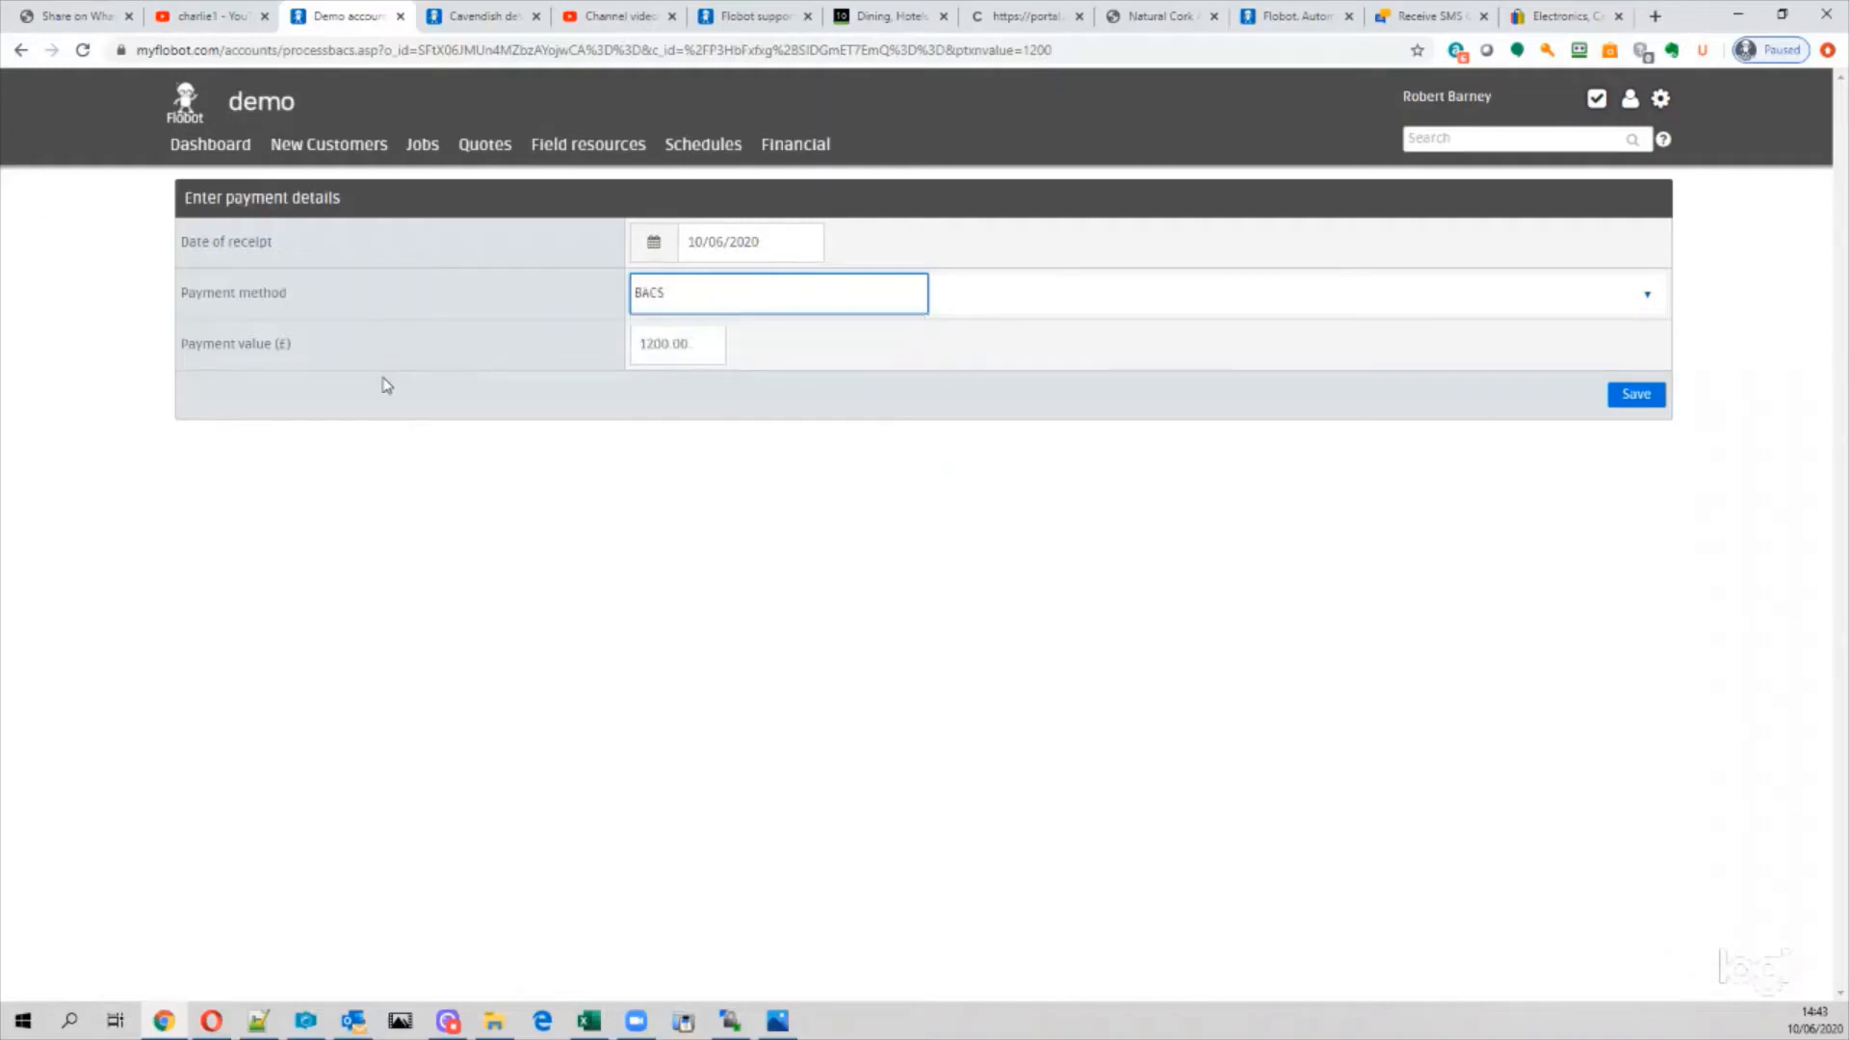
double_click(713, 359)
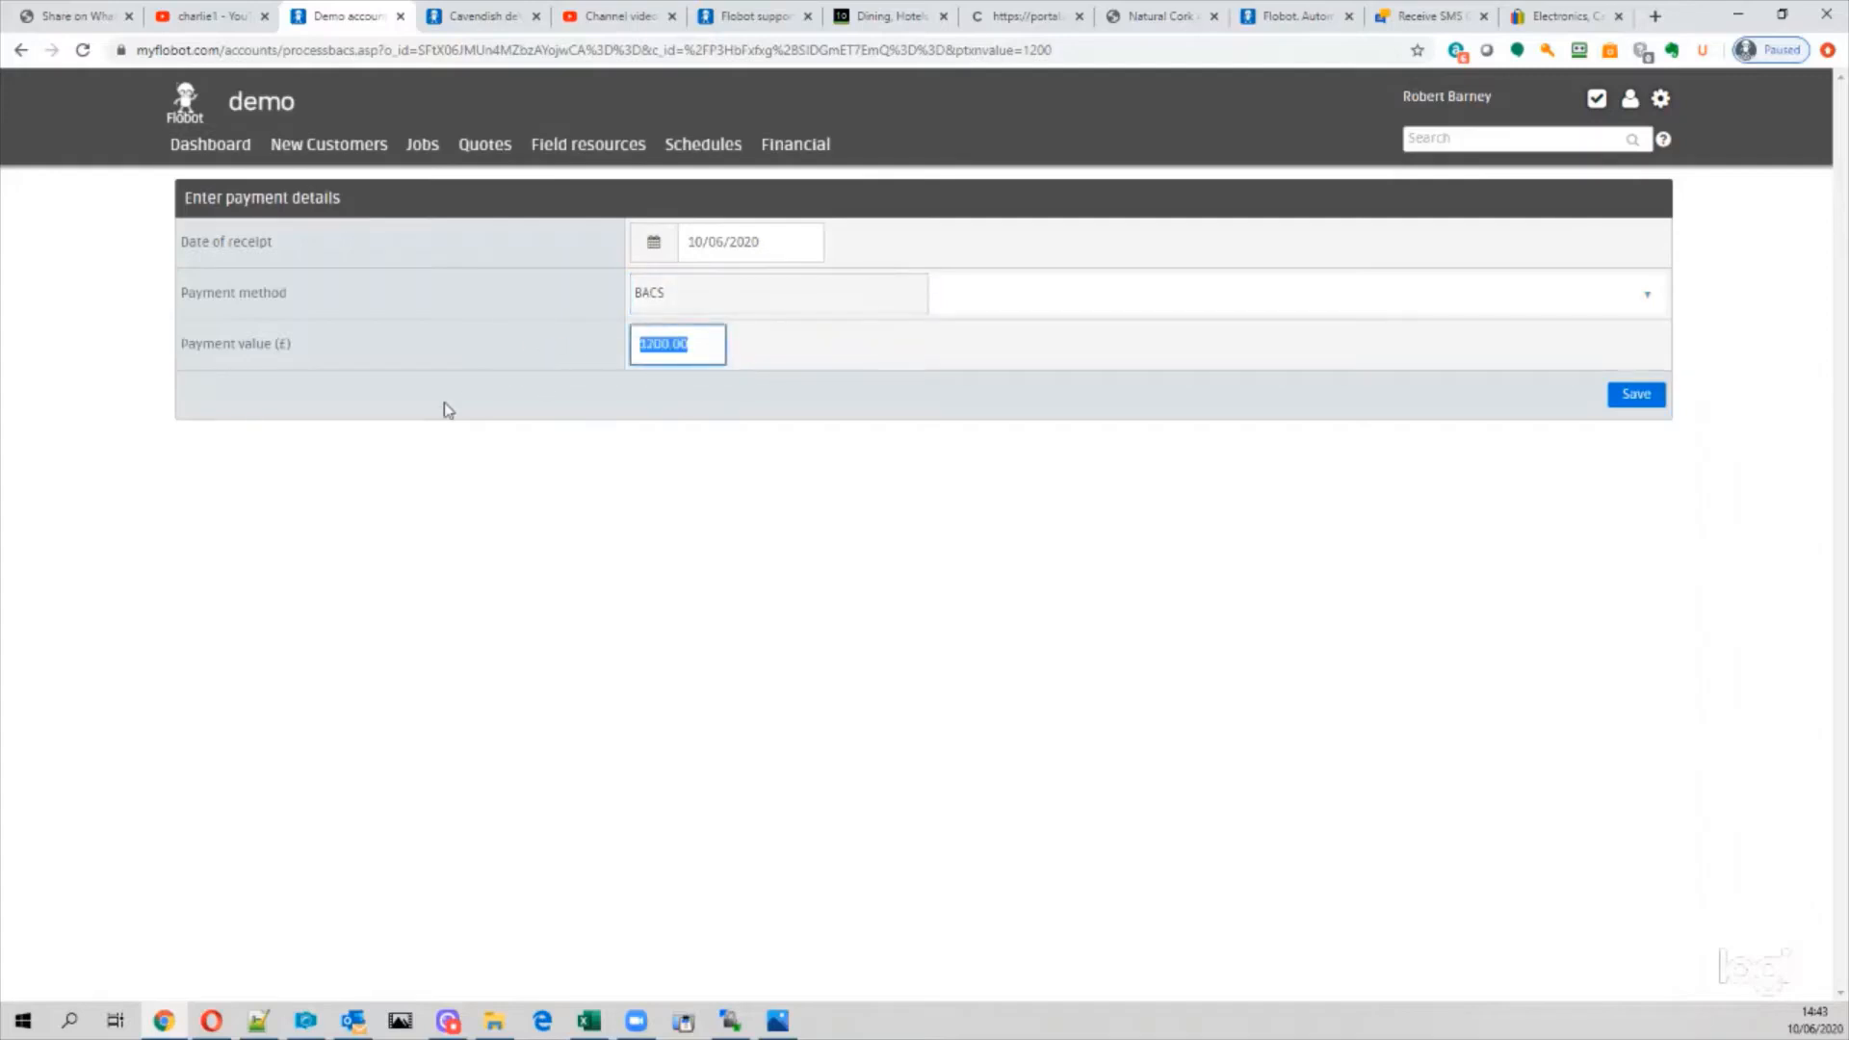
type("6")
left_click(791, 245)
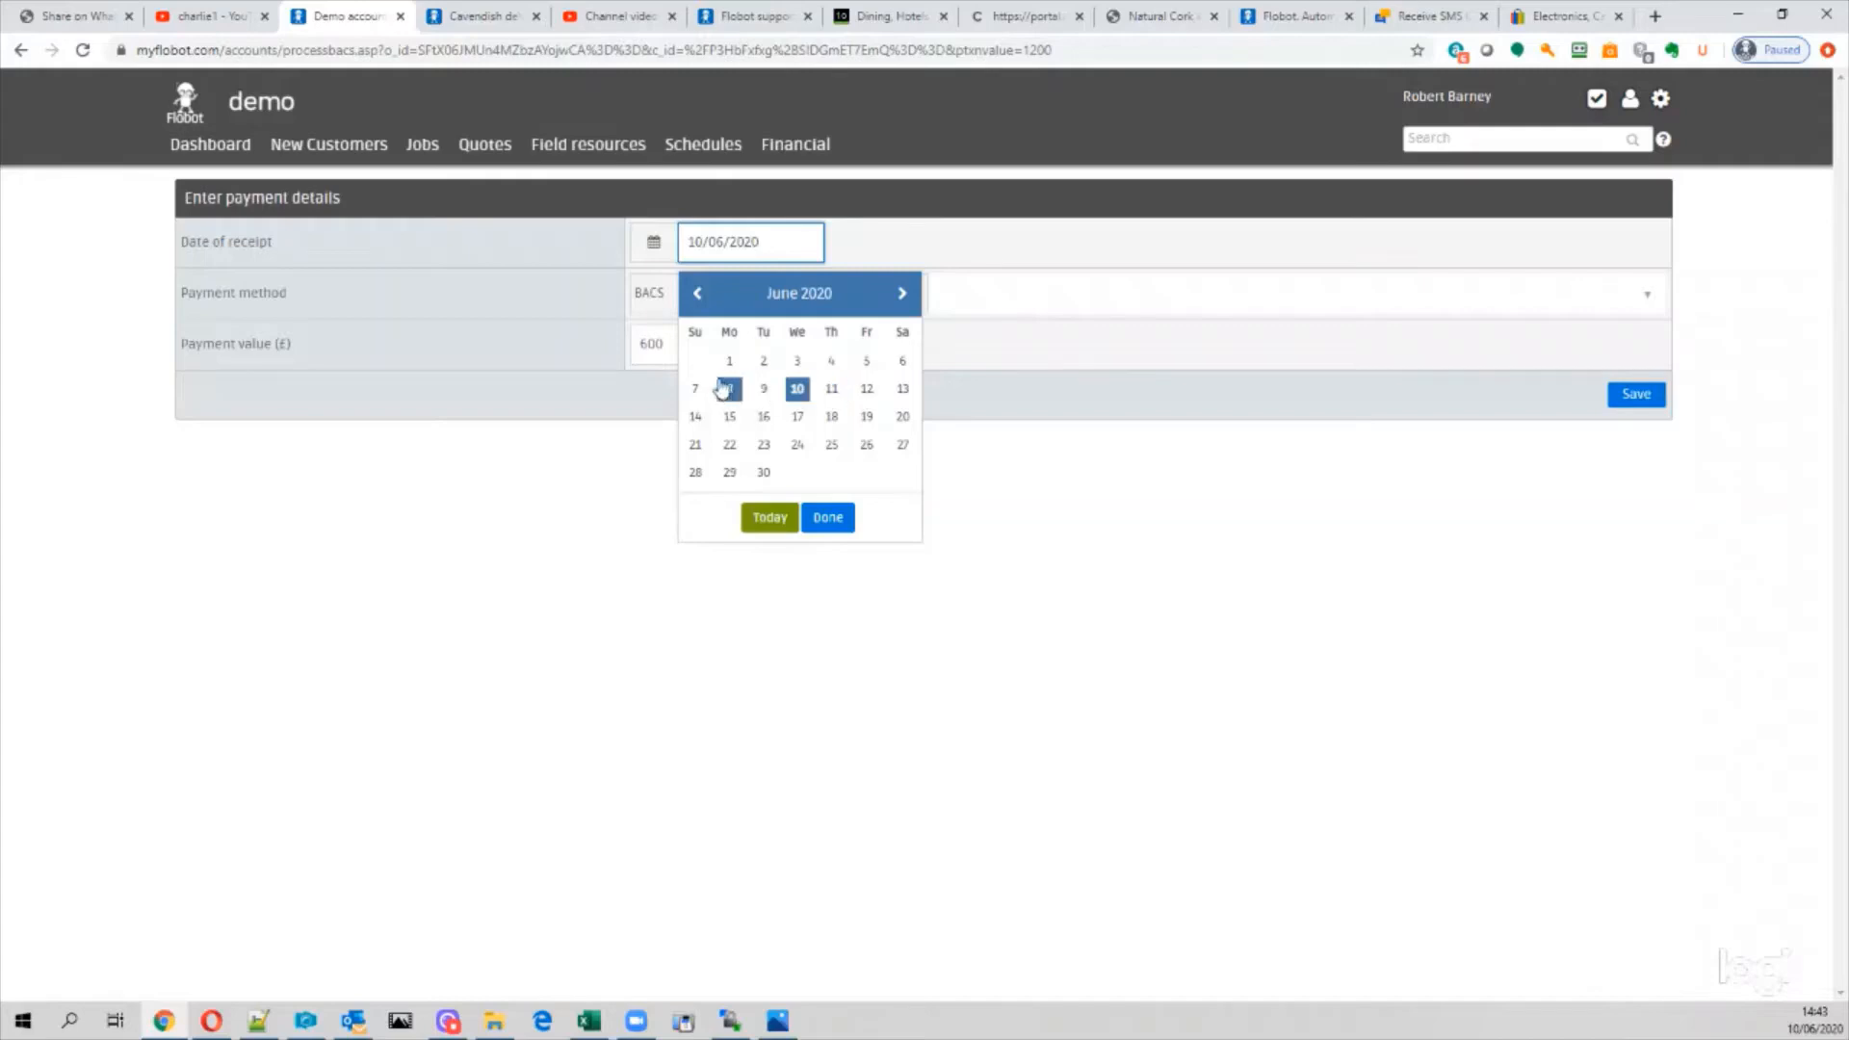
left_click(1199, 199)
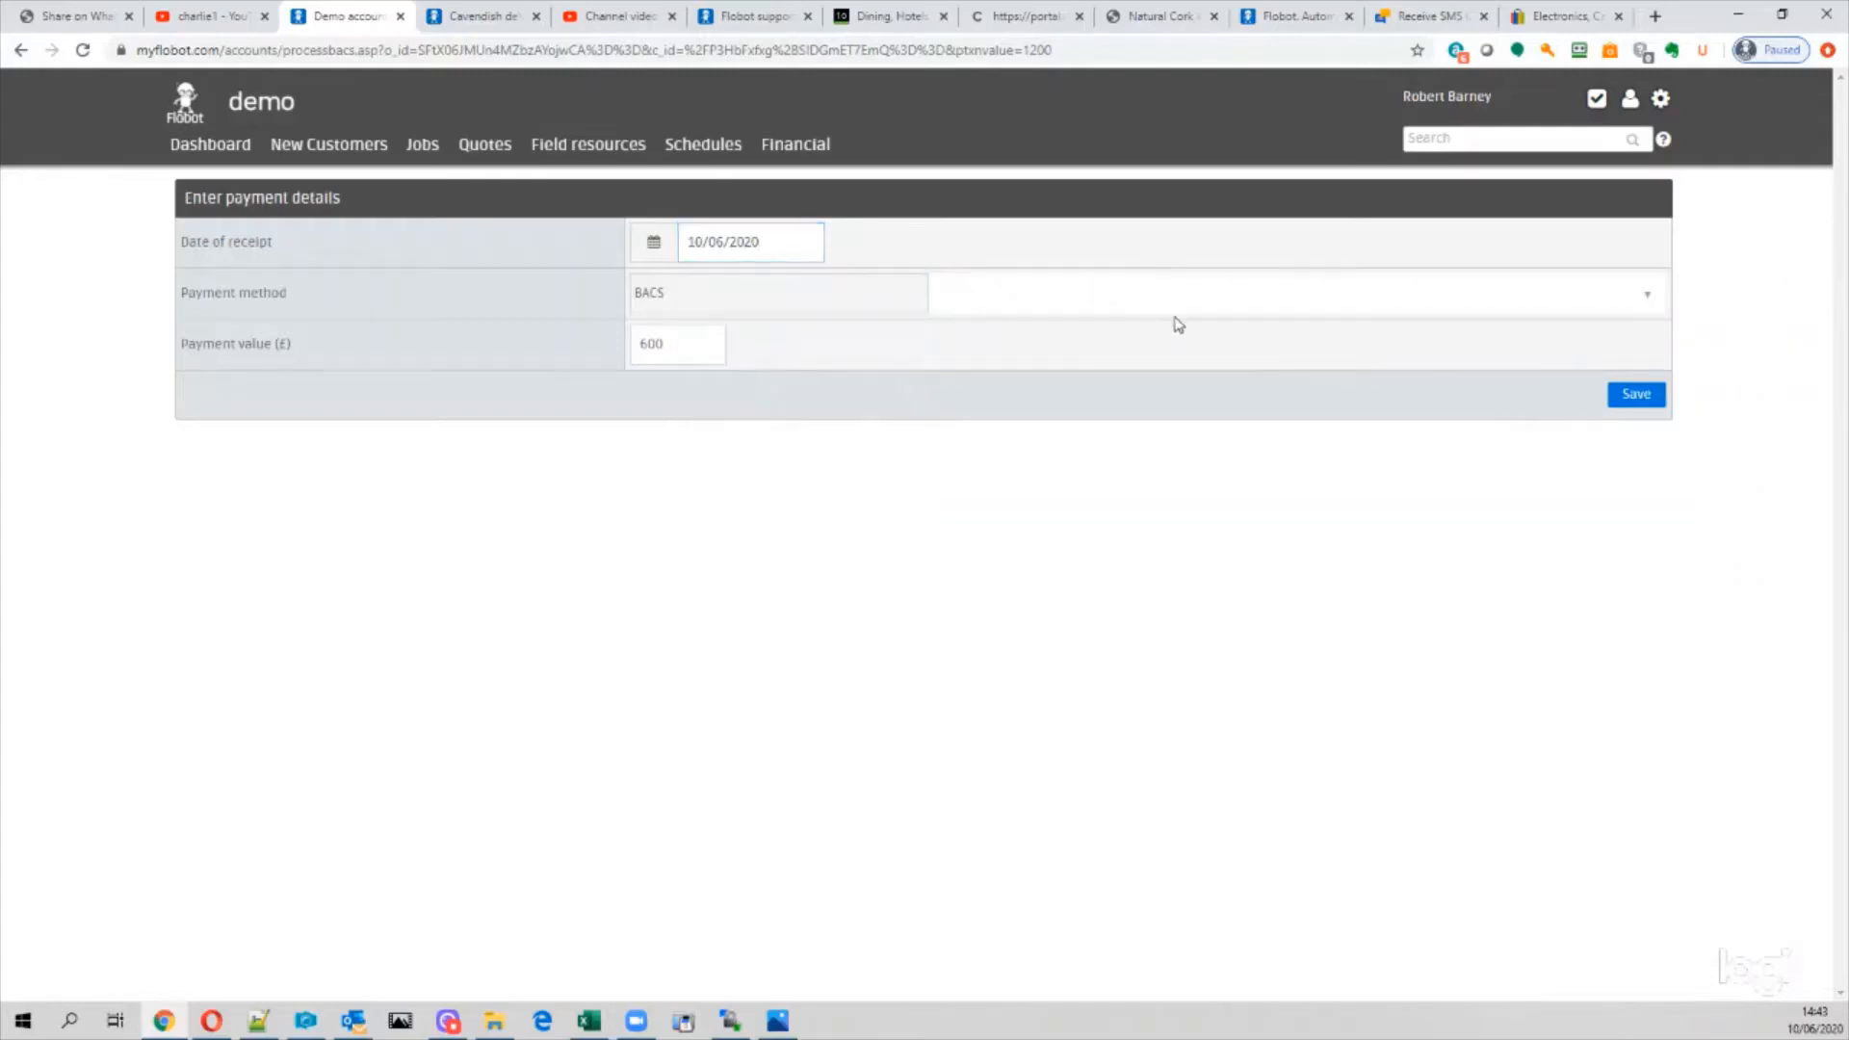
left_click(1635, 397)
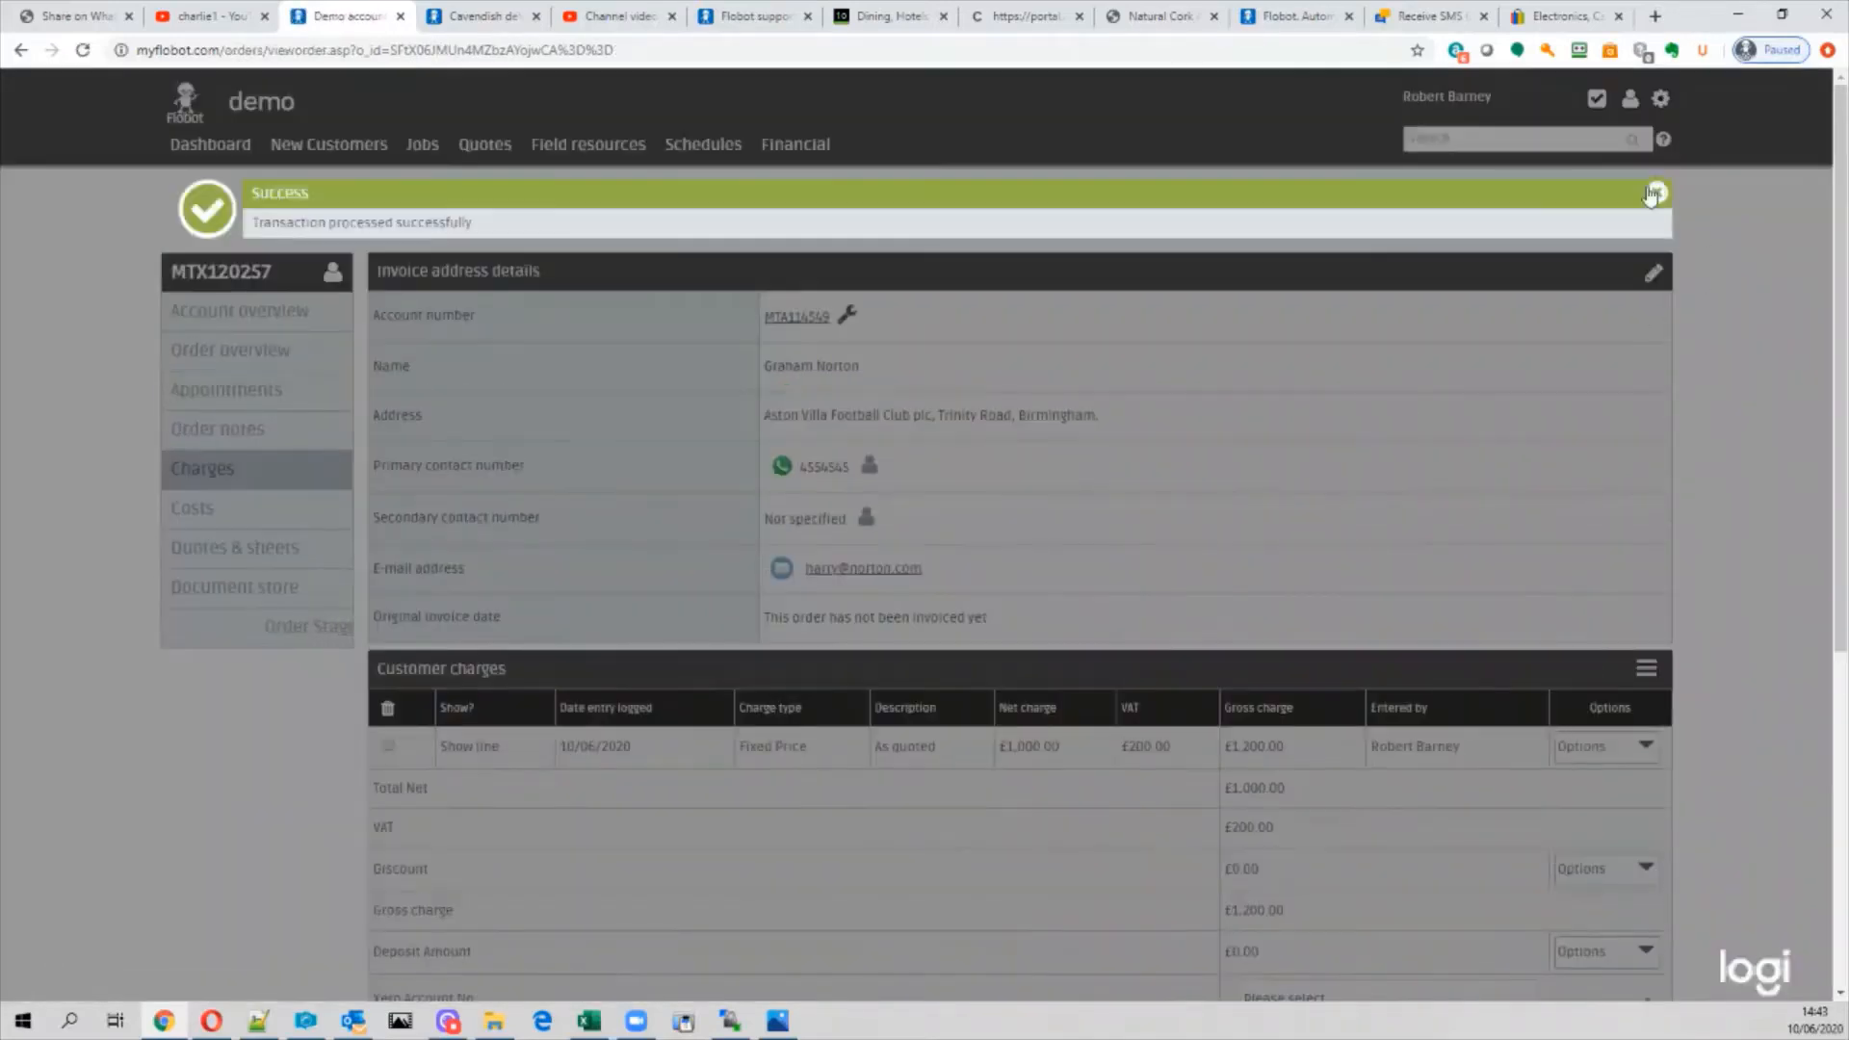
Step: Dismiss the success message, review £600.00 outstanding, and cancel the Move Stage dialog unchanged
left_click(1653, 194)
scroll(1637, 665, "down", 5)
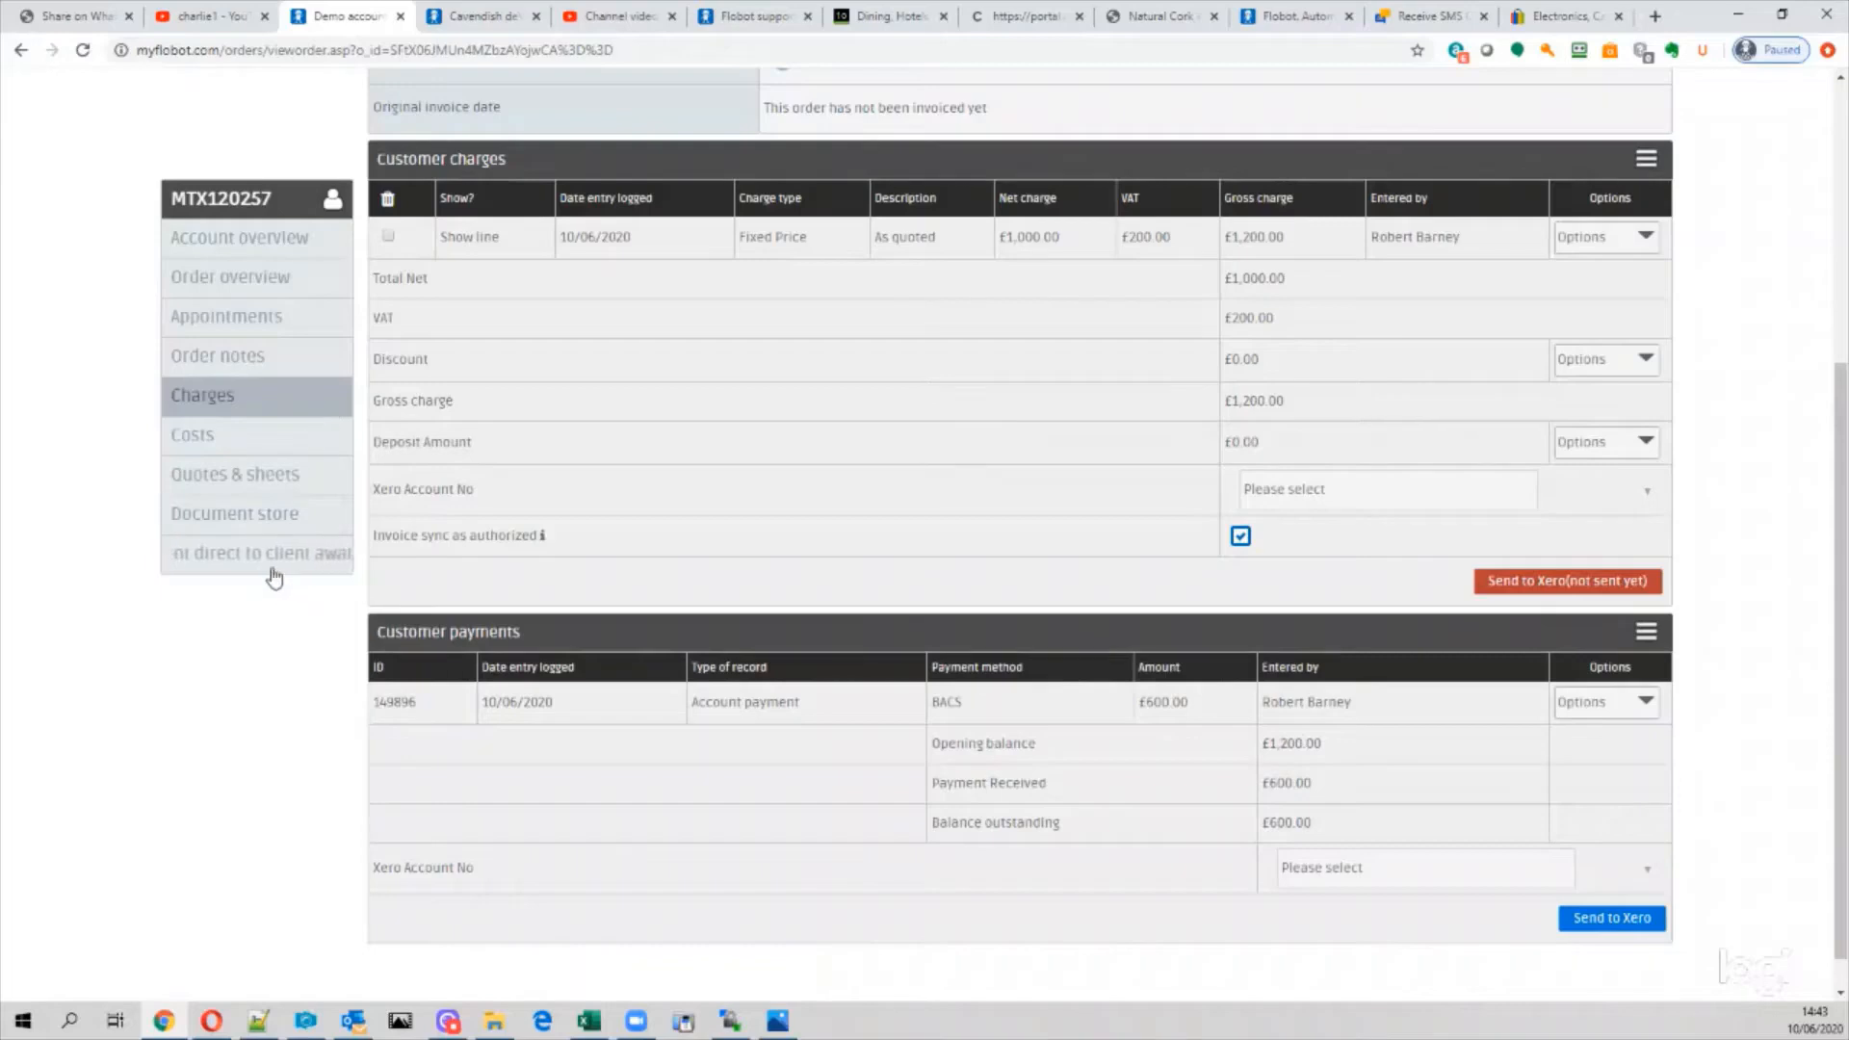
left_click(327, 561)
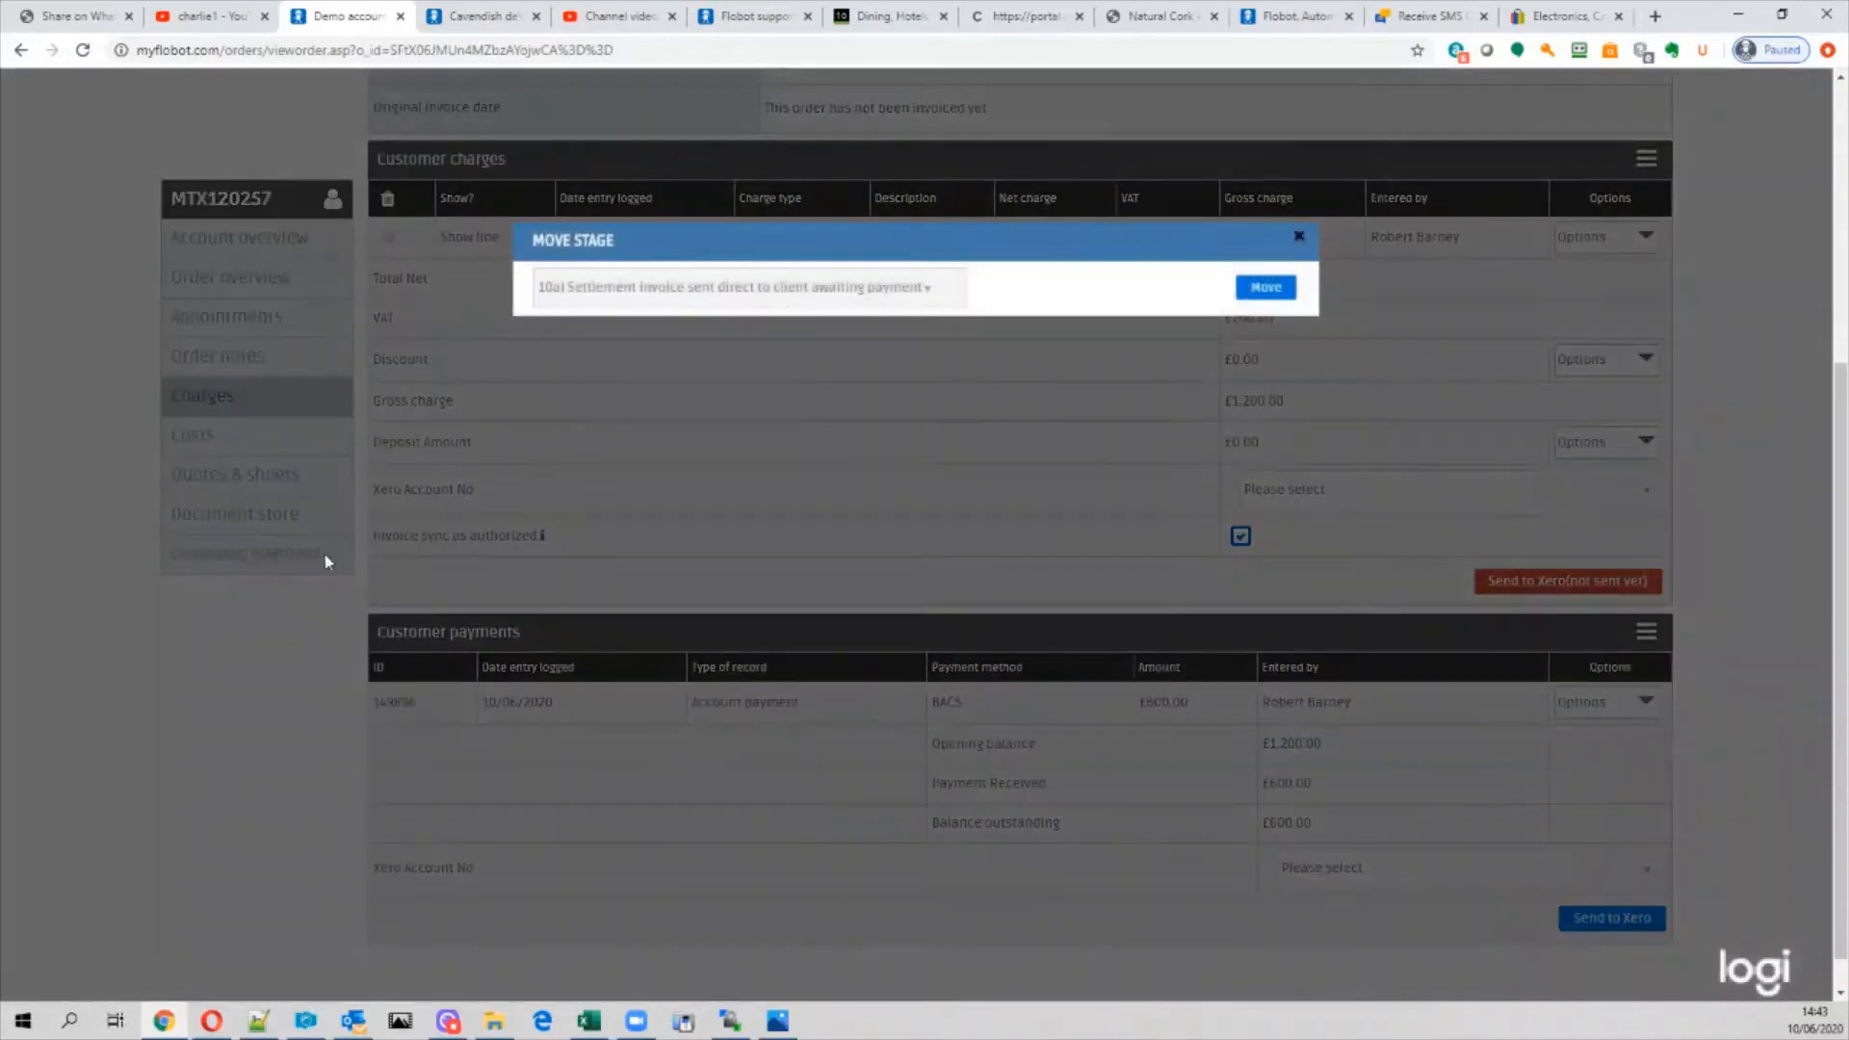
left_click(630, 291)
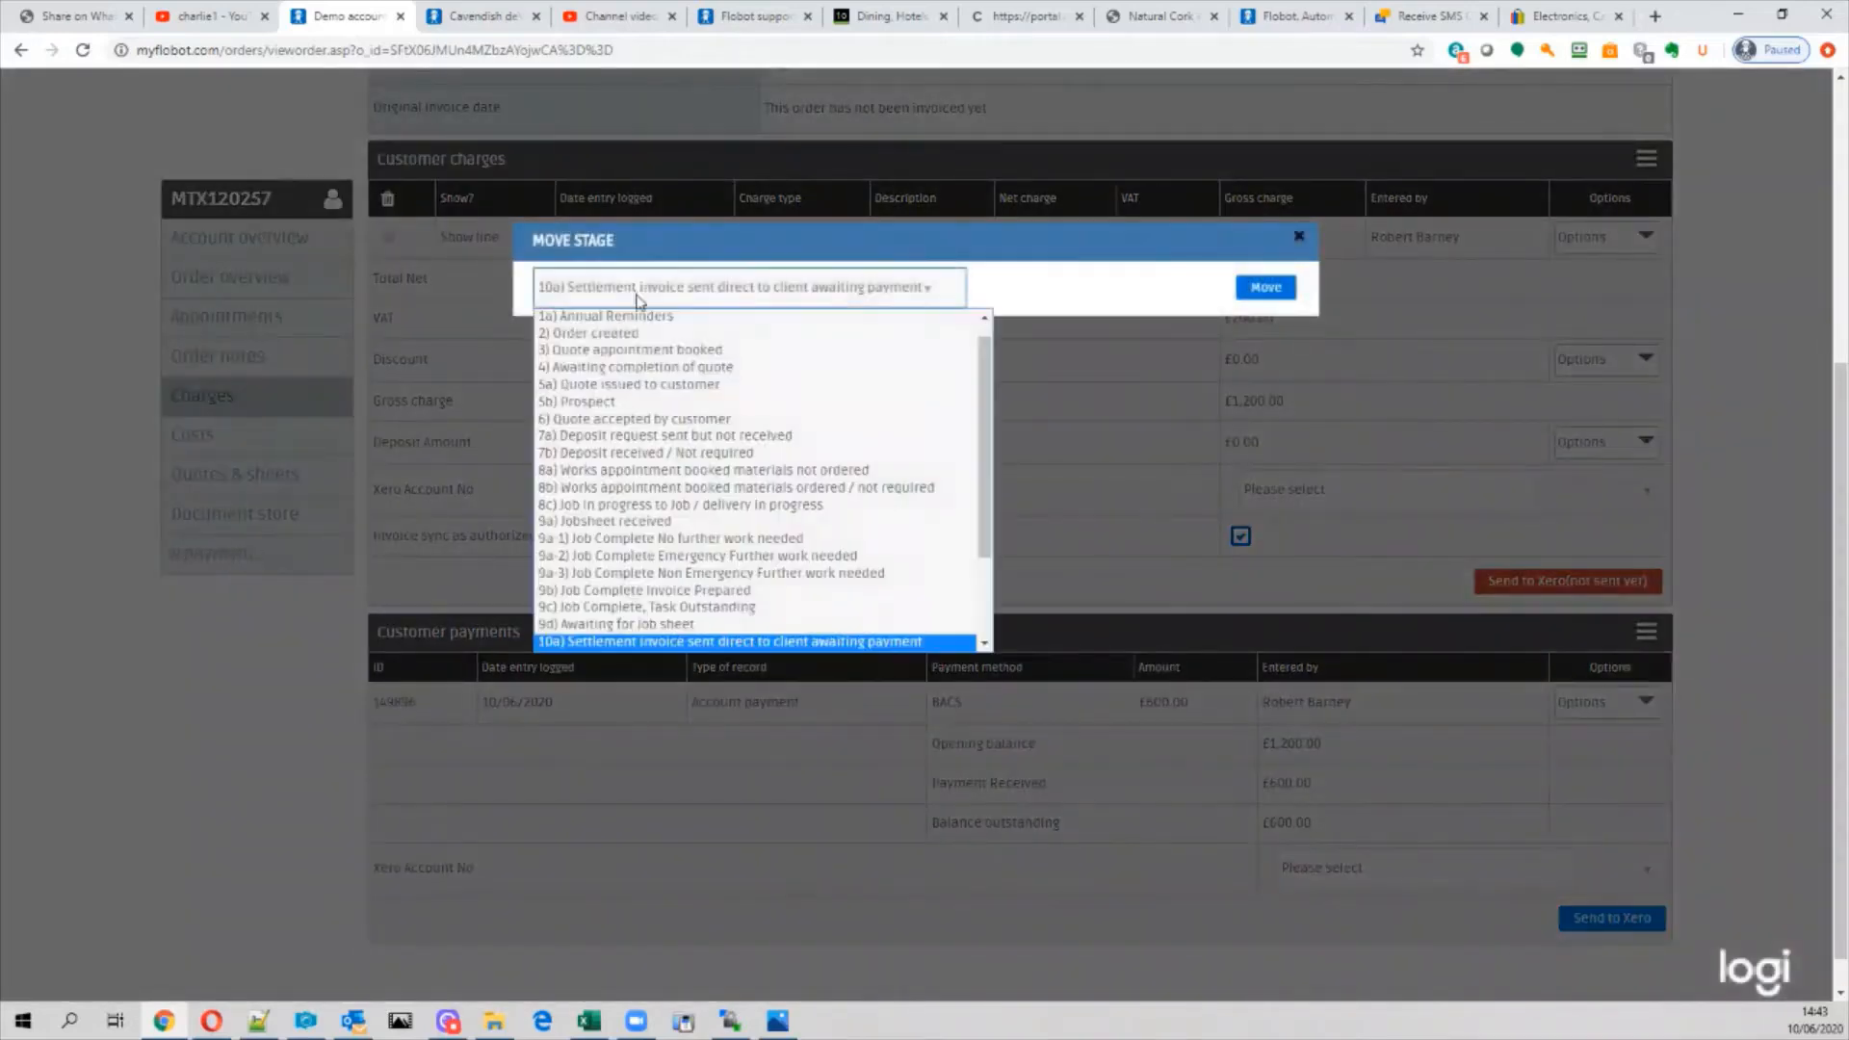
left_click(1306, 239)
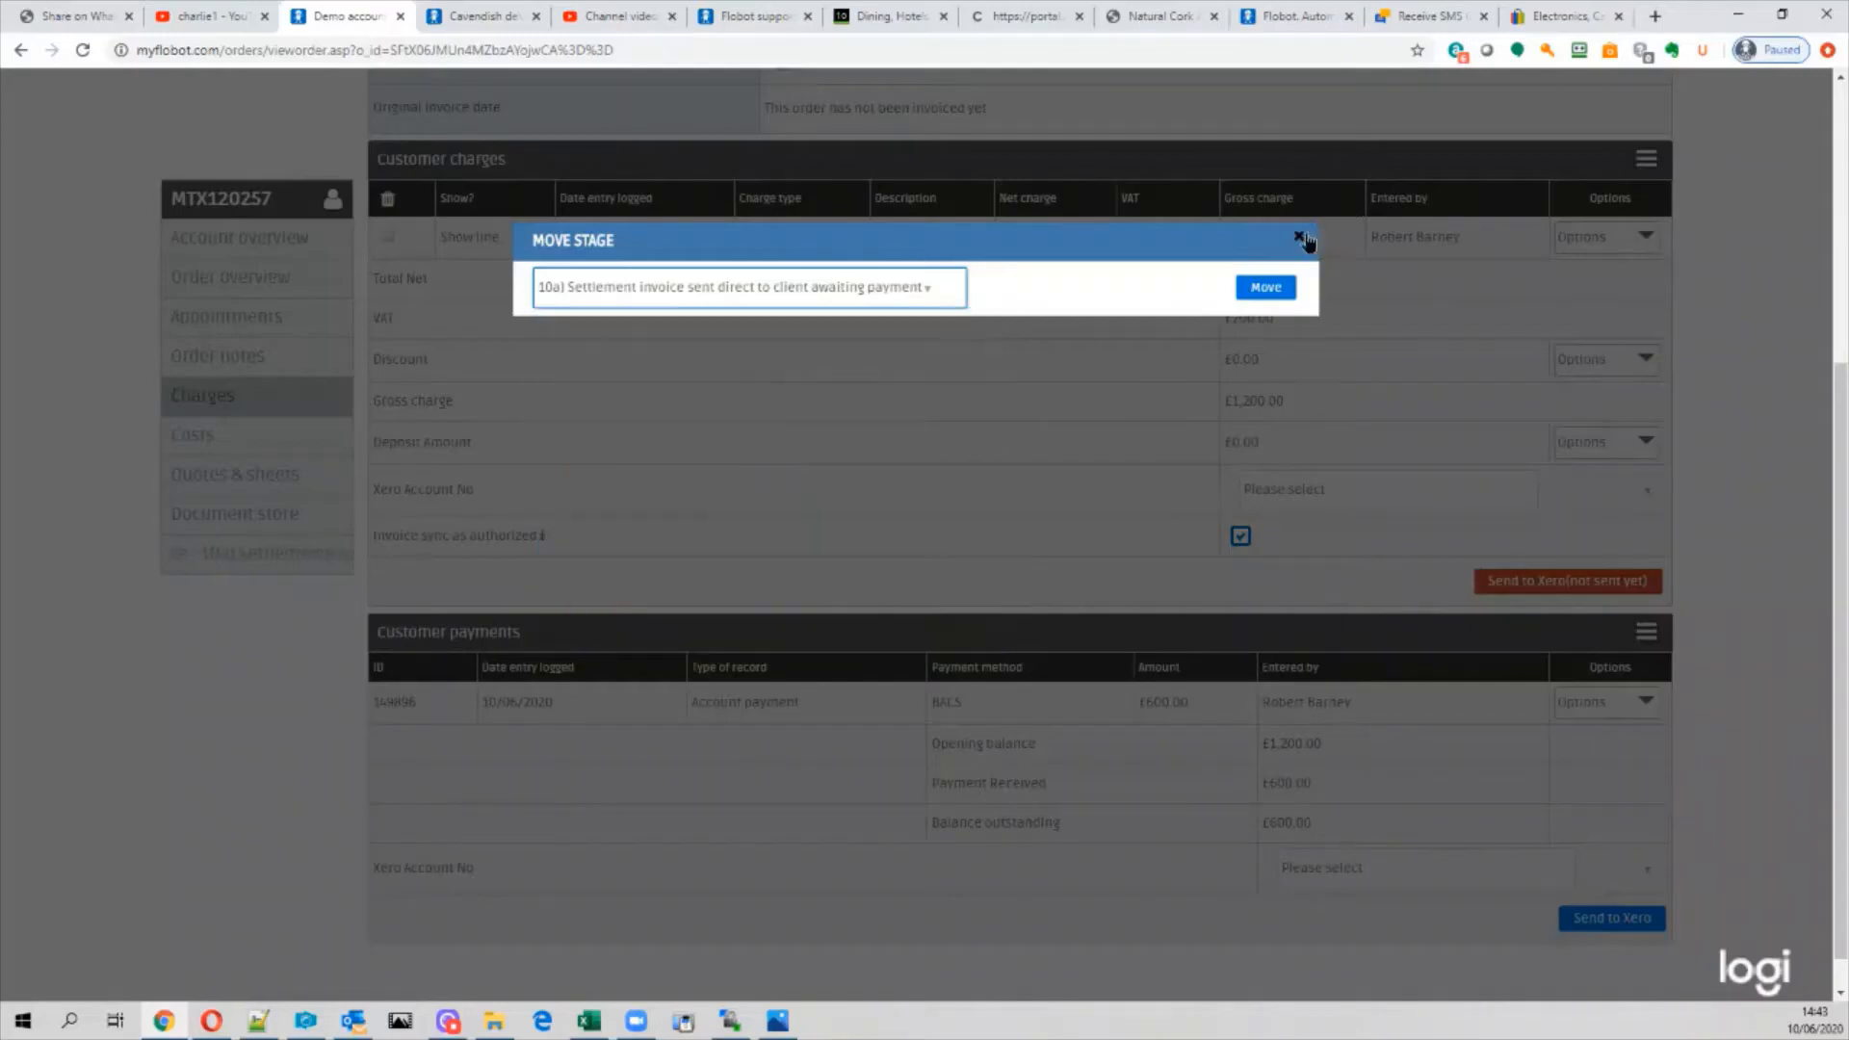
left_click(1306, 238)
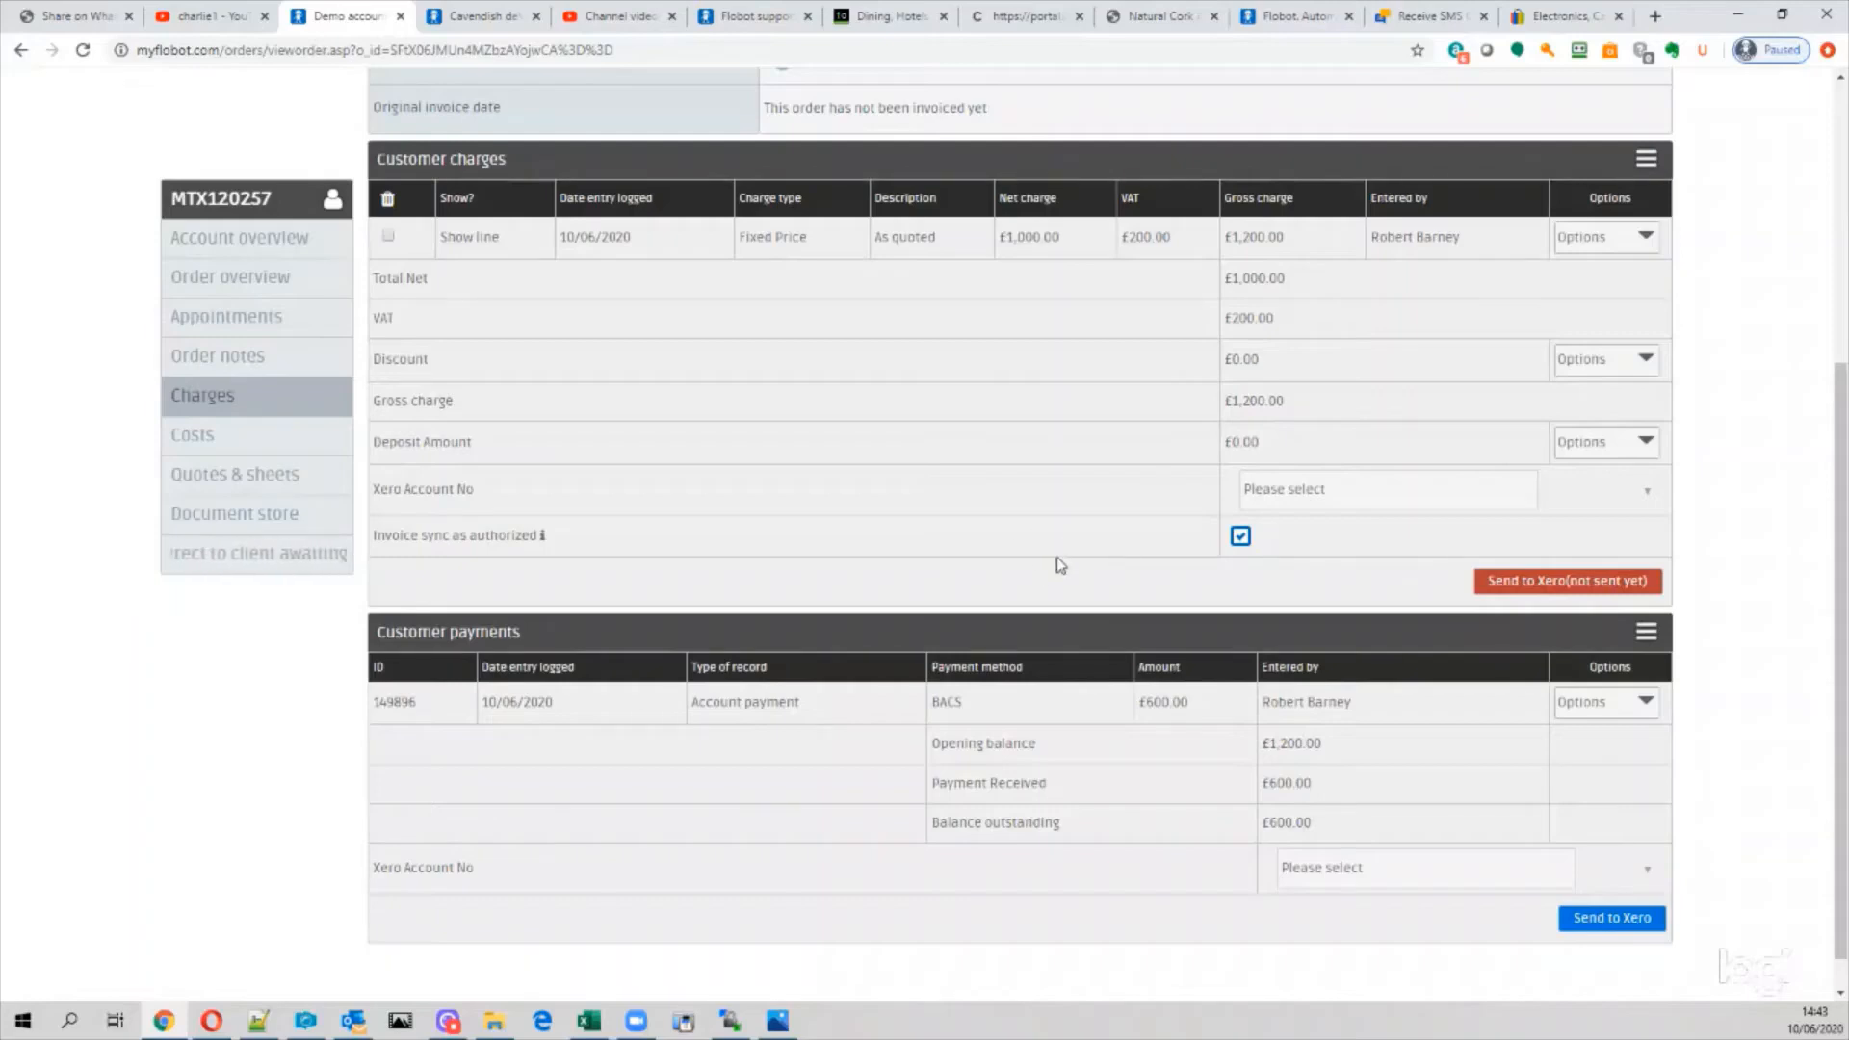
Step: Open the Take card payment form for the remaining £600.00 balance
left_click(1647, 636)
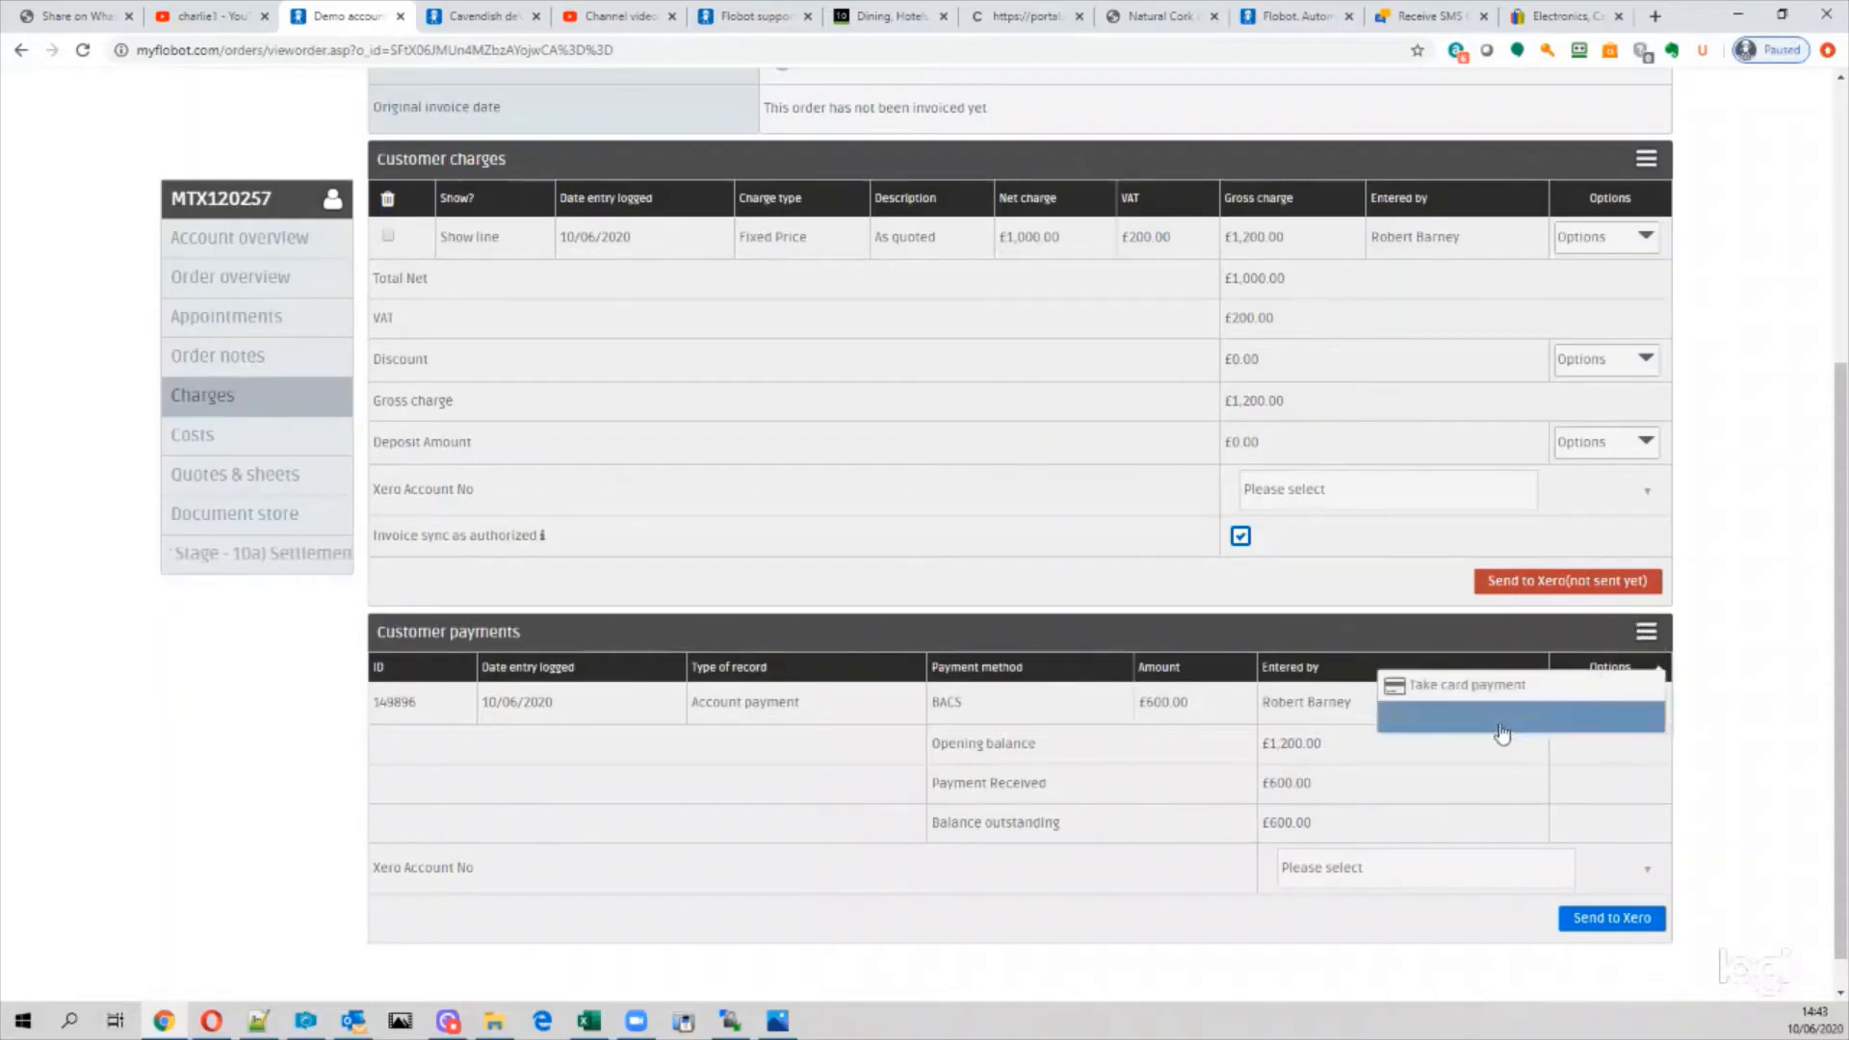
left_click(1466, 686)
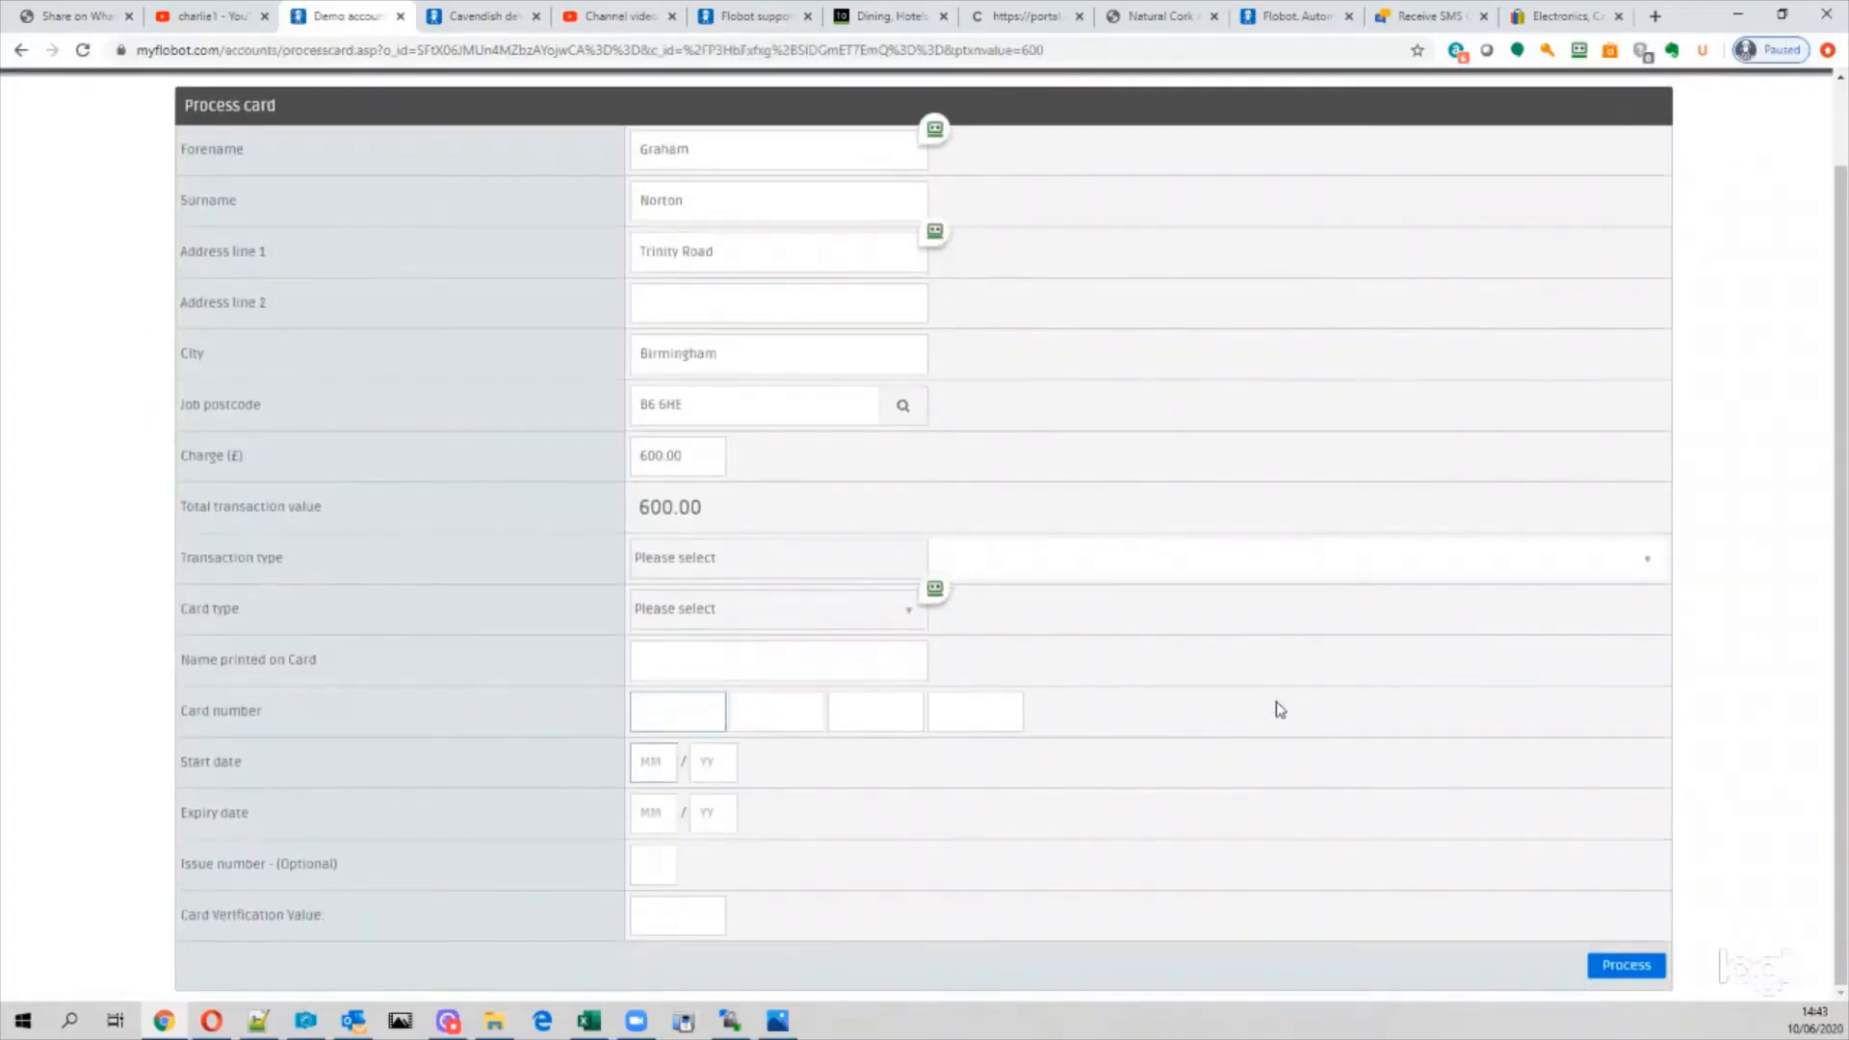
scroll(1274, 702, "up", 1)
scroll(1262, 702, "down", 1)
scroll(1248, 703, "up", 1)
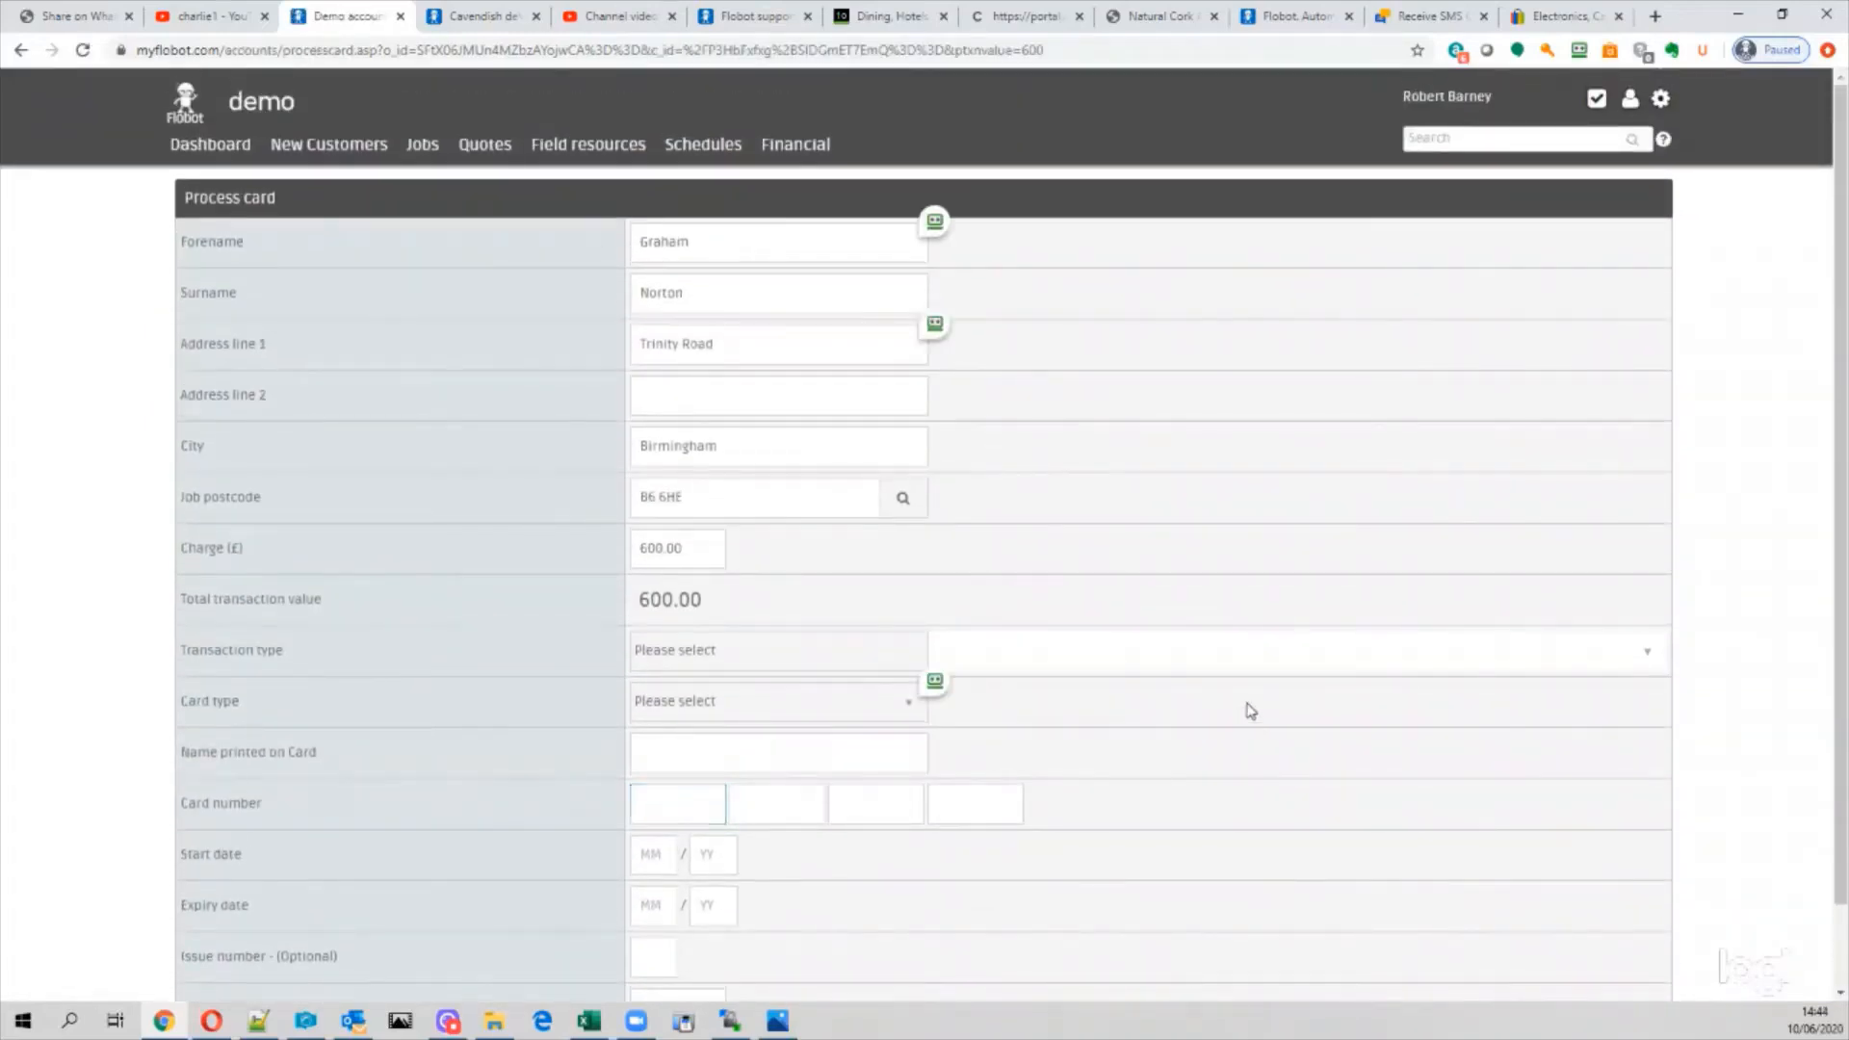
left_click(1247, 704)
scroll(1101, 607, "down", 1)
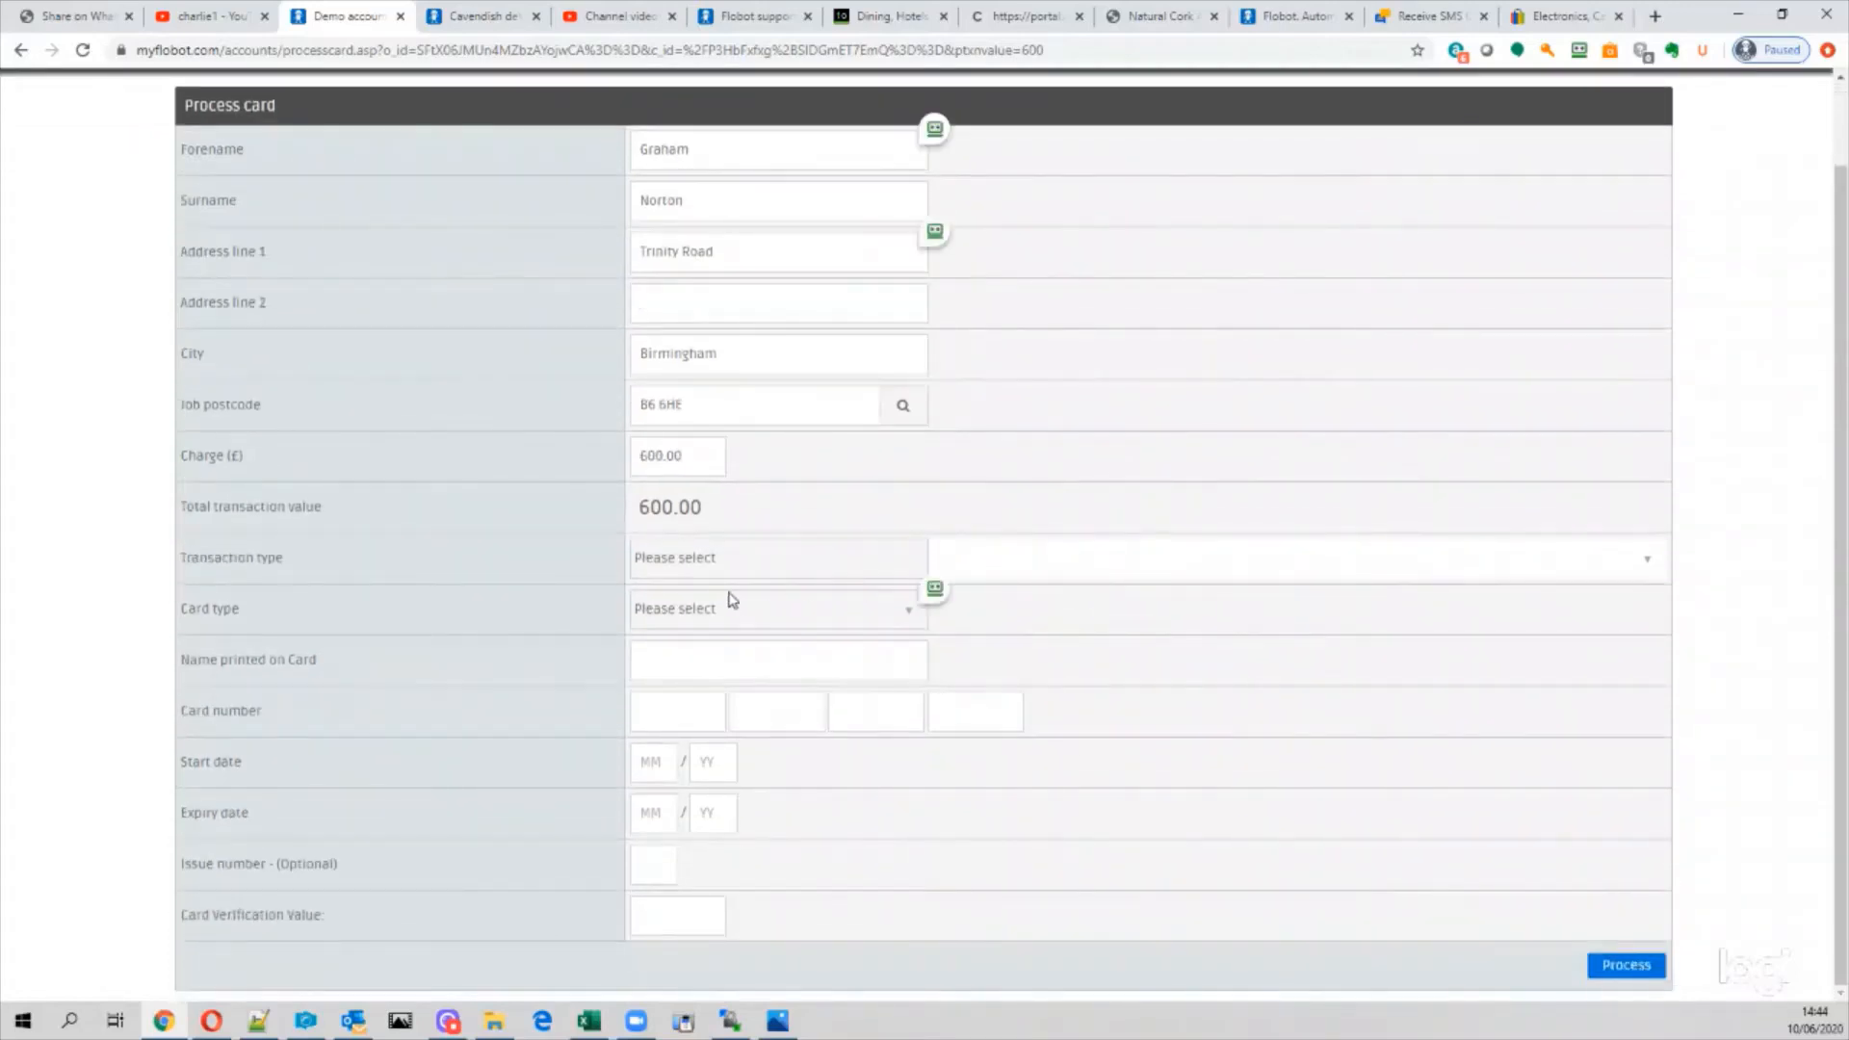
Step: Review the choices in the Transaction type dropdown
left_click(704, 569)
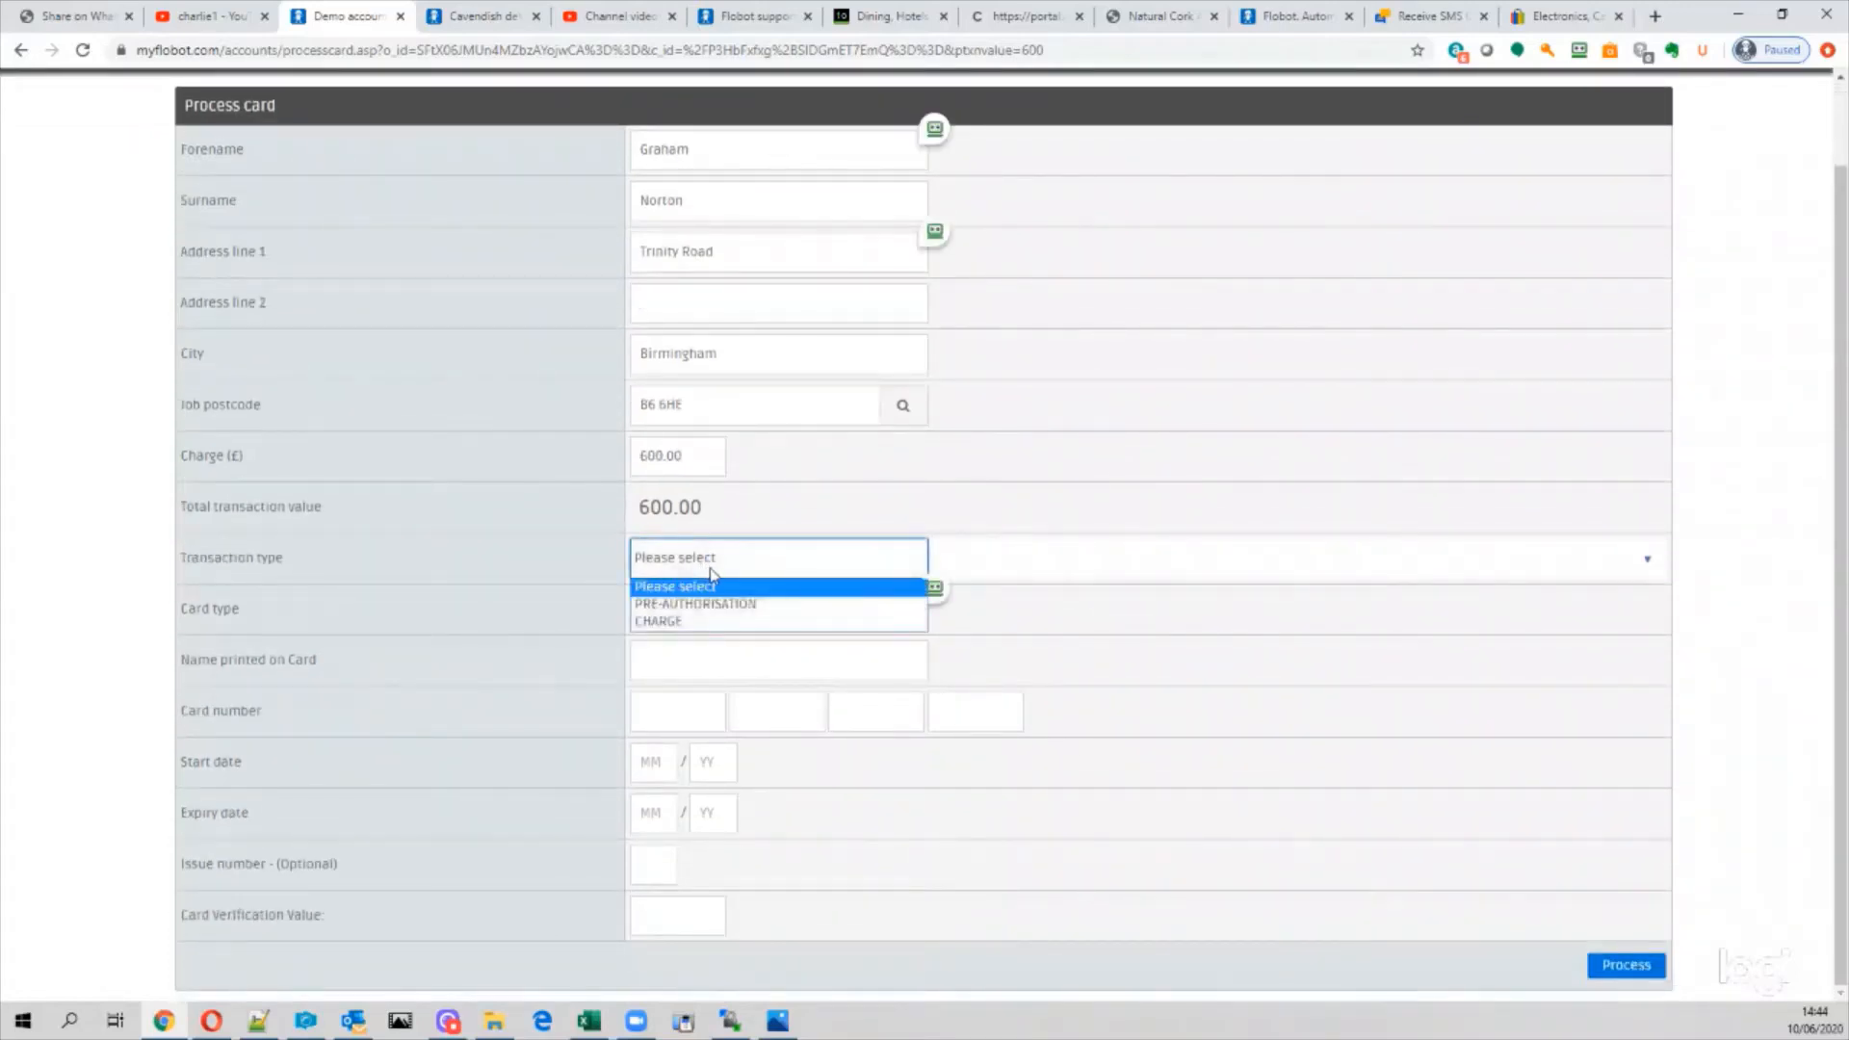
left_click(1002, 549)
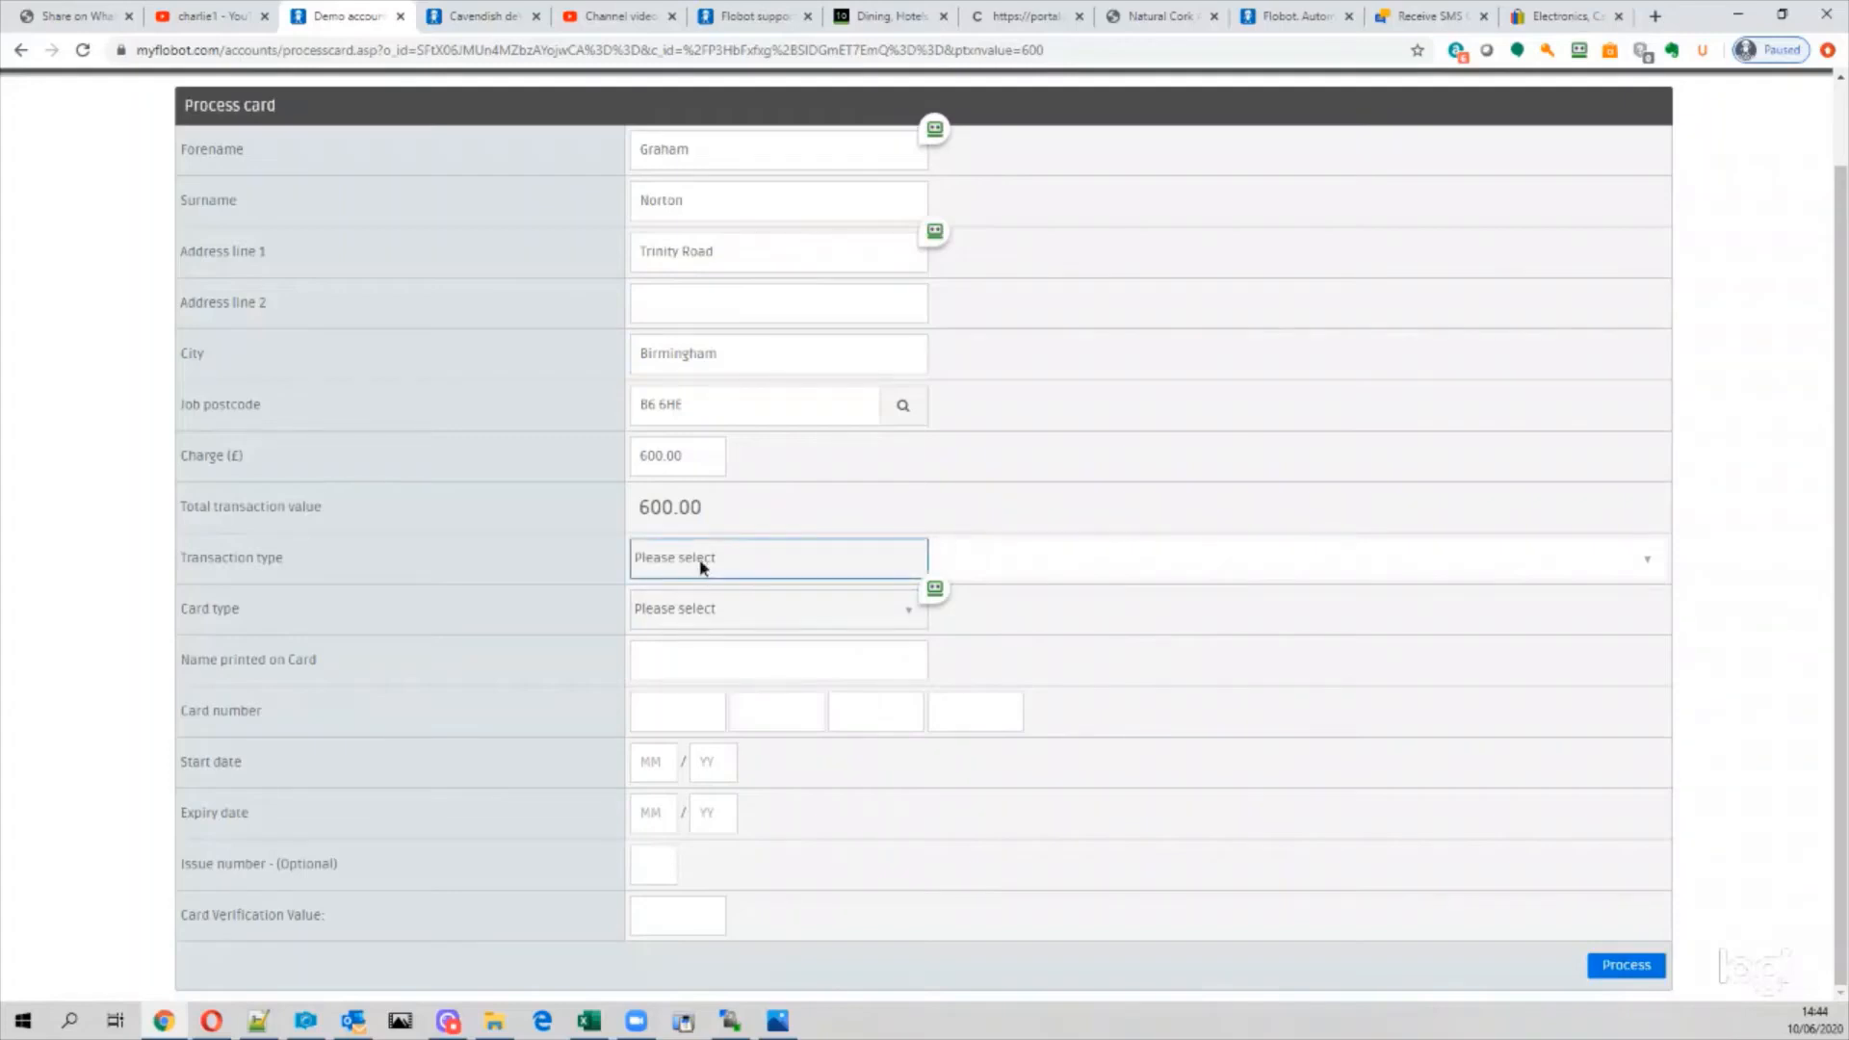
left_click(701, 568)
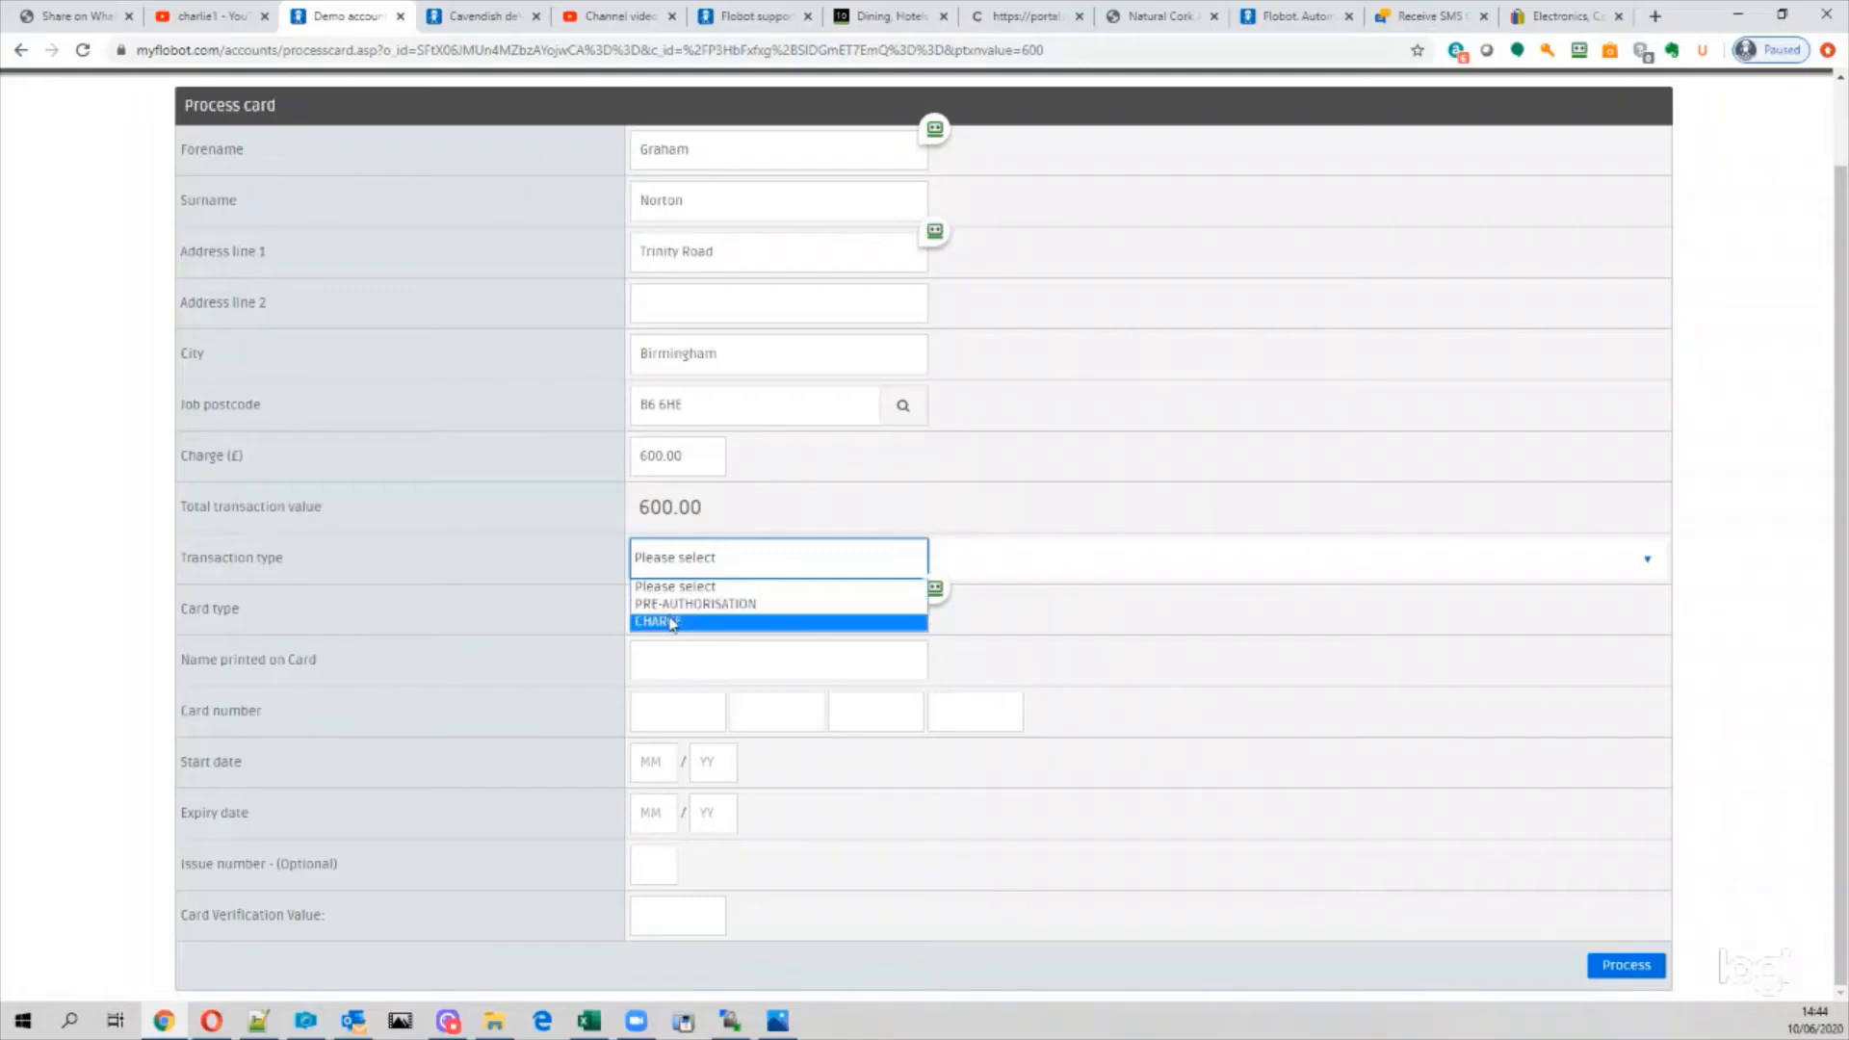
Step: Compare CHARGE and PRE-AUTHORISATION as transaction type, ending on PRE-AUTHORISATION
left_click(667, 621)
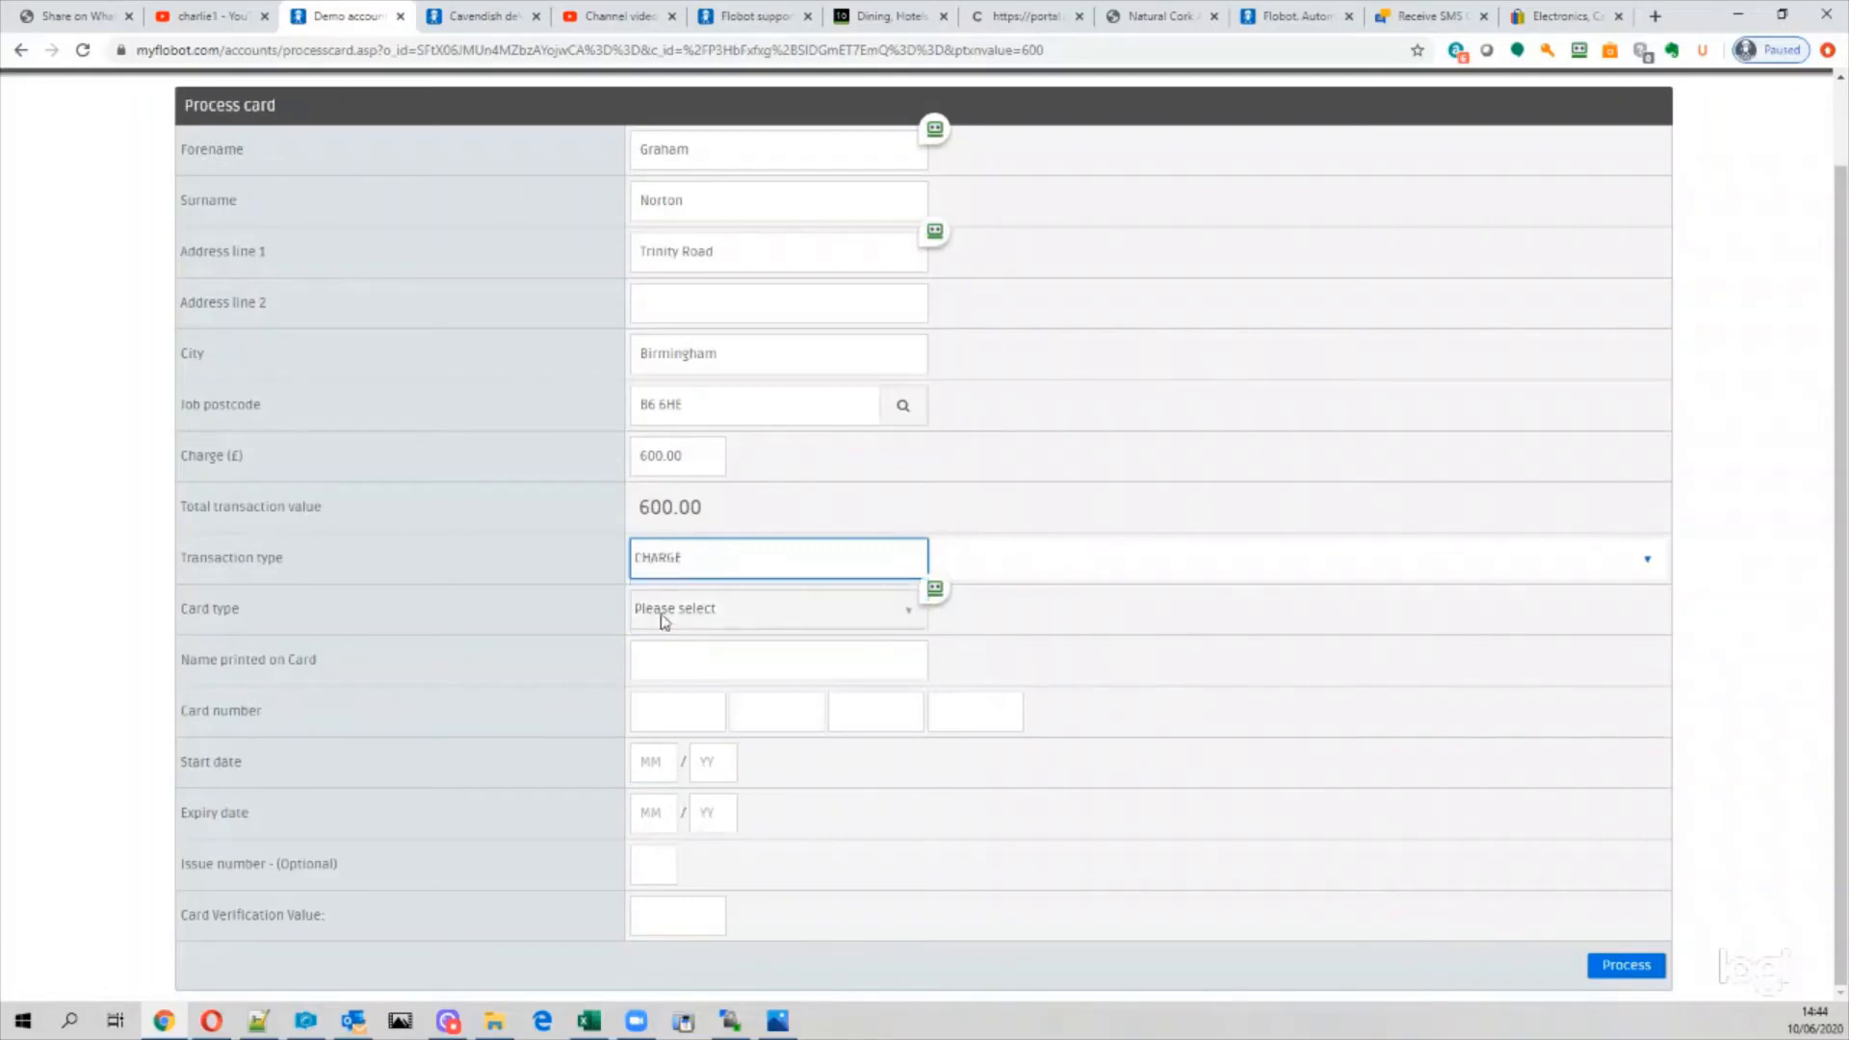
left_click(681, 569)
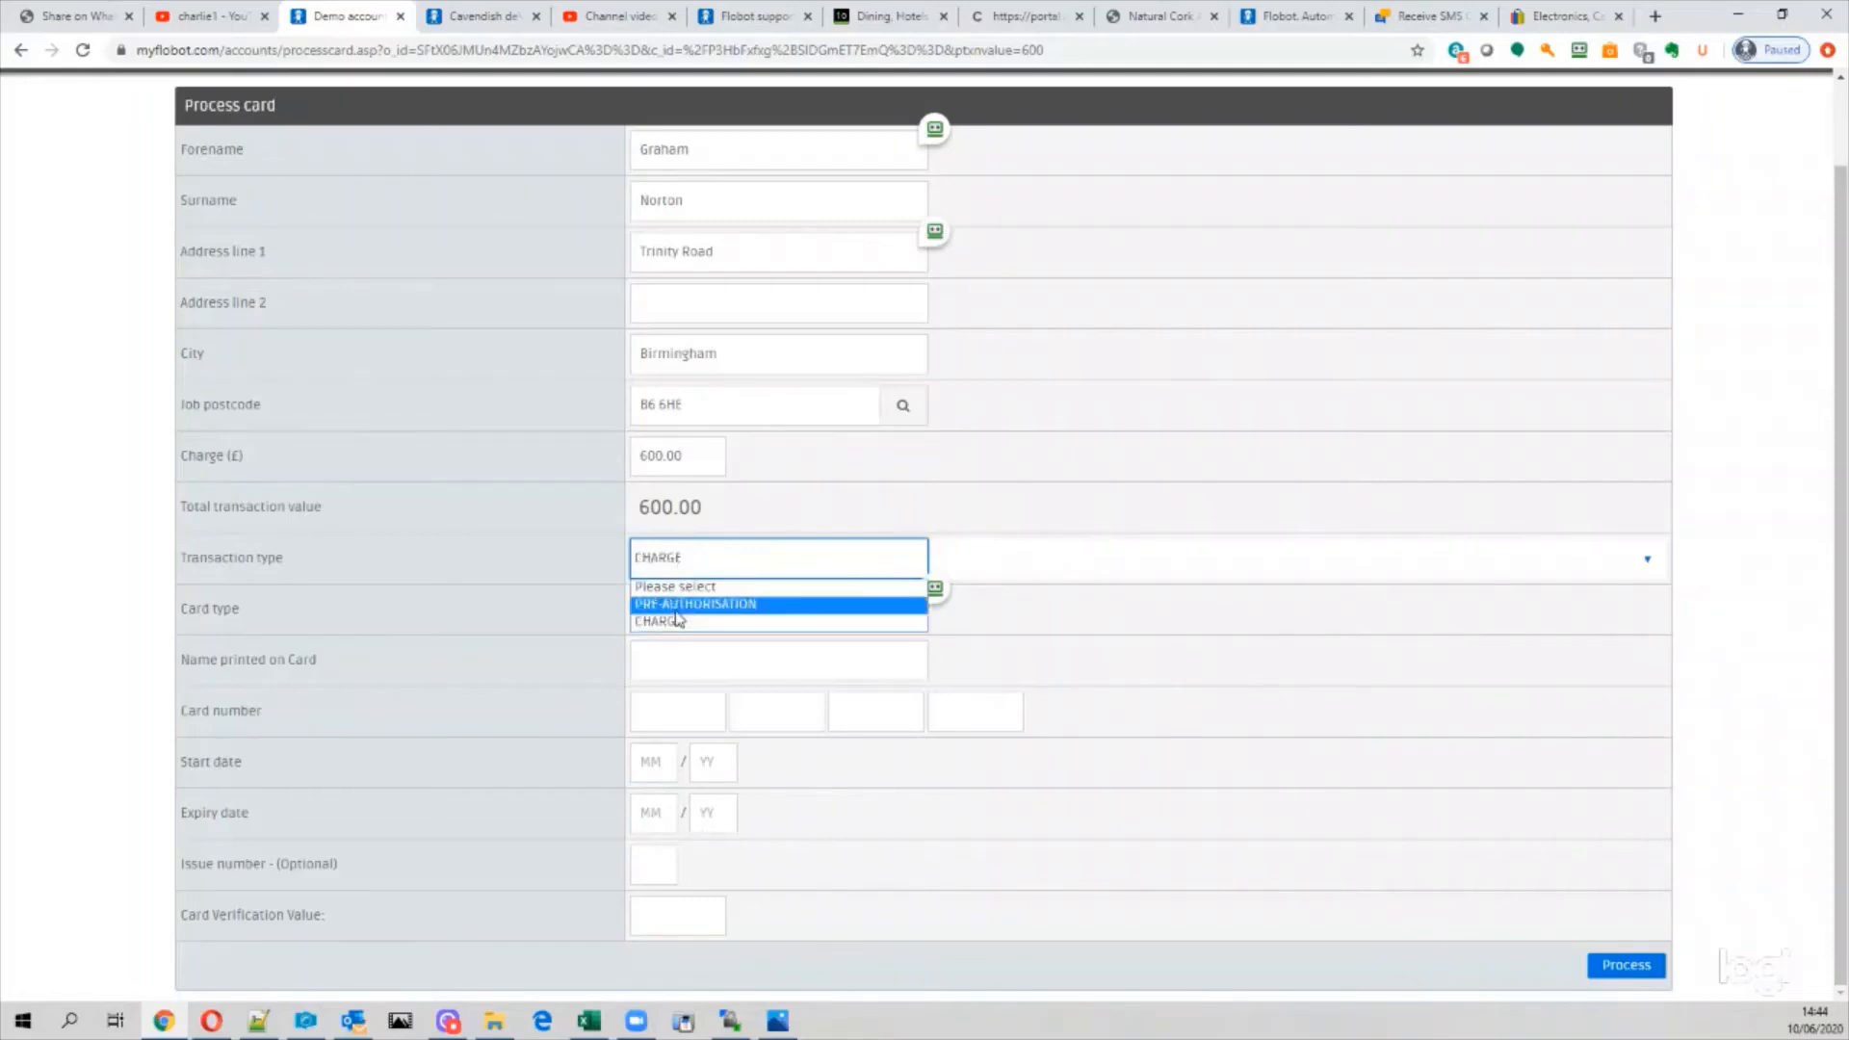
left_click(677, 604)
left_click(673, 555)
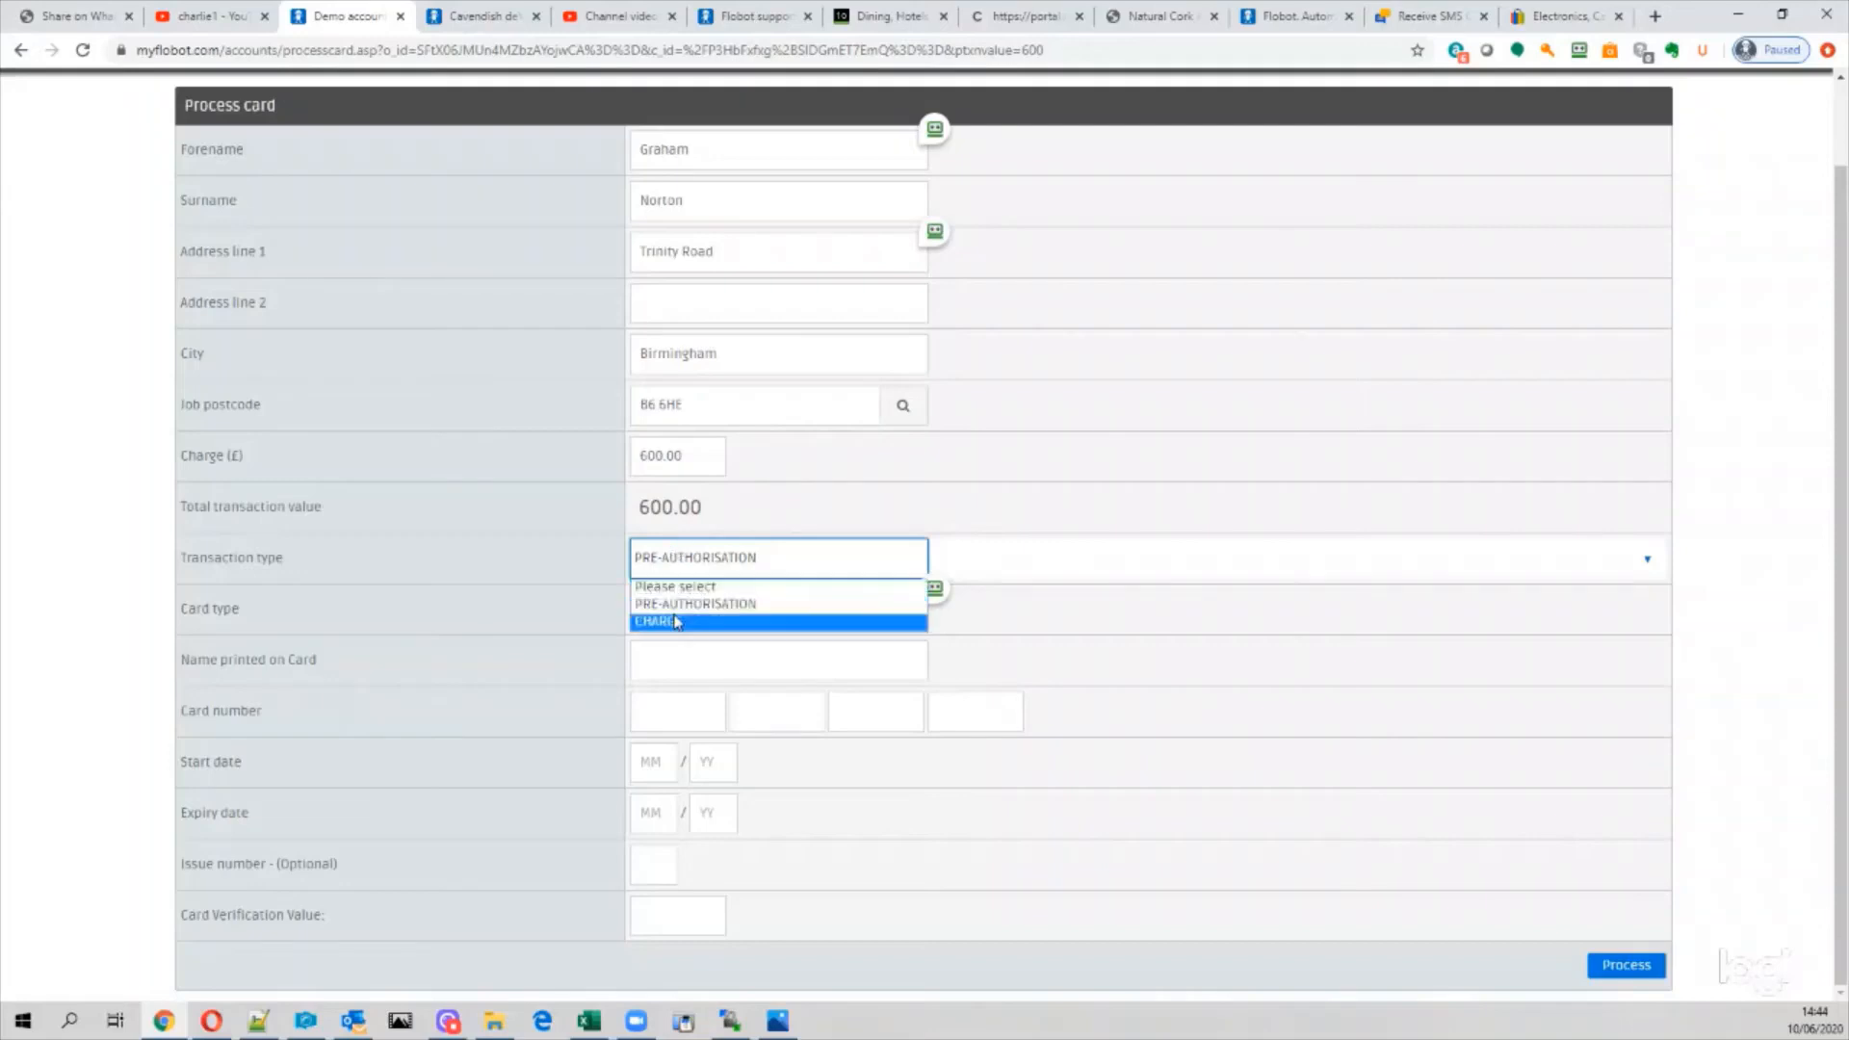
left_click(675, 606)
left_click(667, 568)
left_click(671, 611)
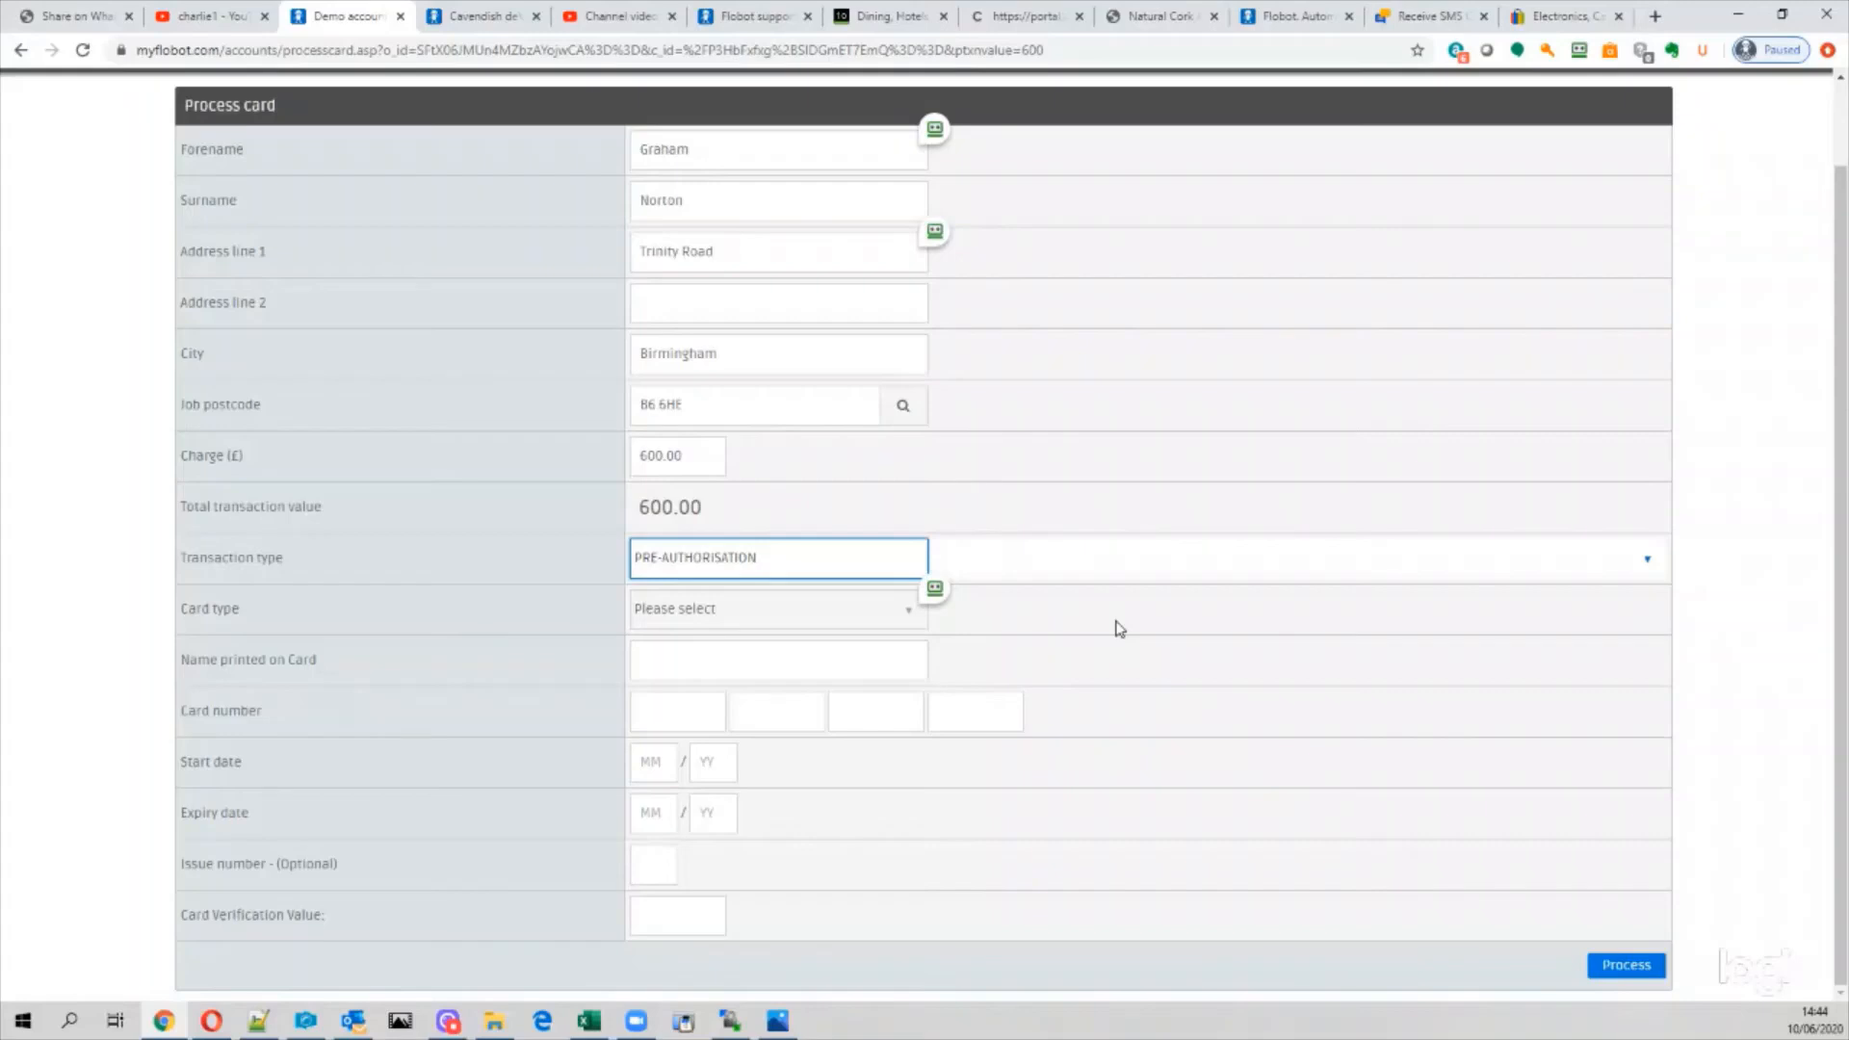
Step: Keep PRE-AUTHORISATION as the transaction type and select the 600.00 charge amount
left_click(689, 562)
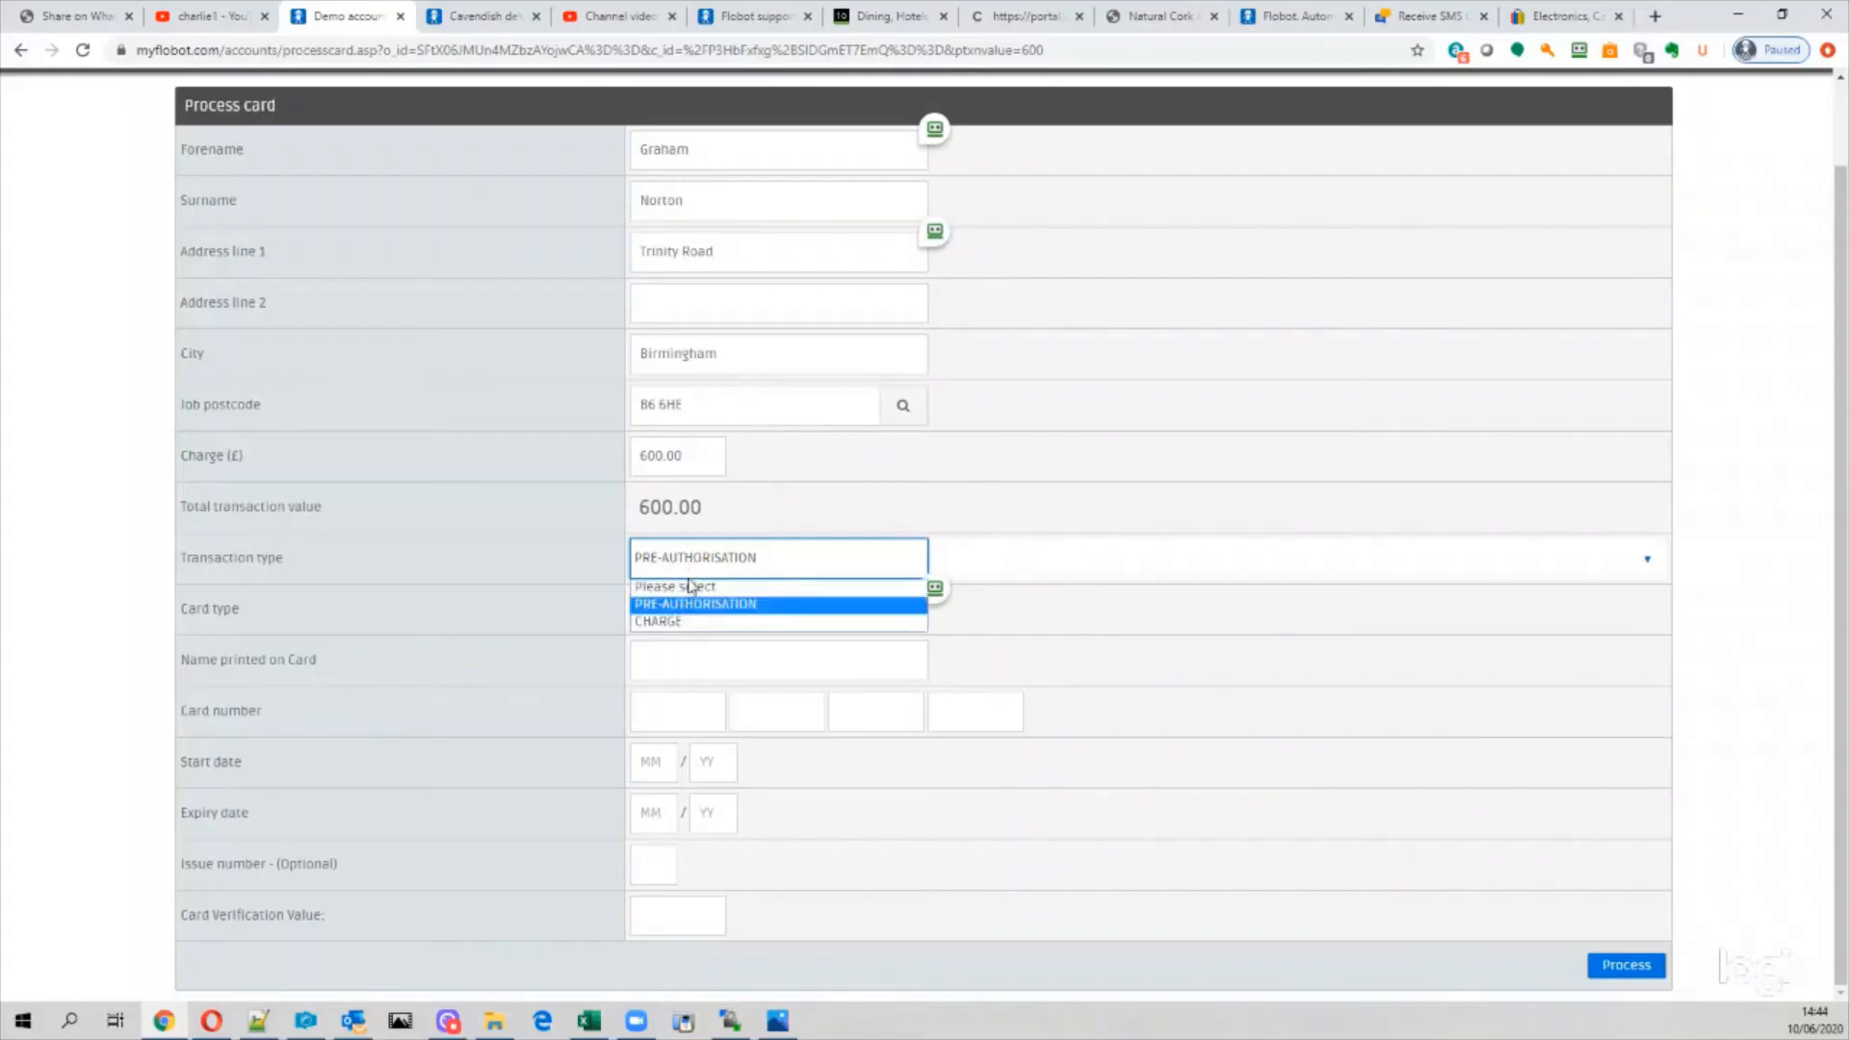
left_click(576, 581)
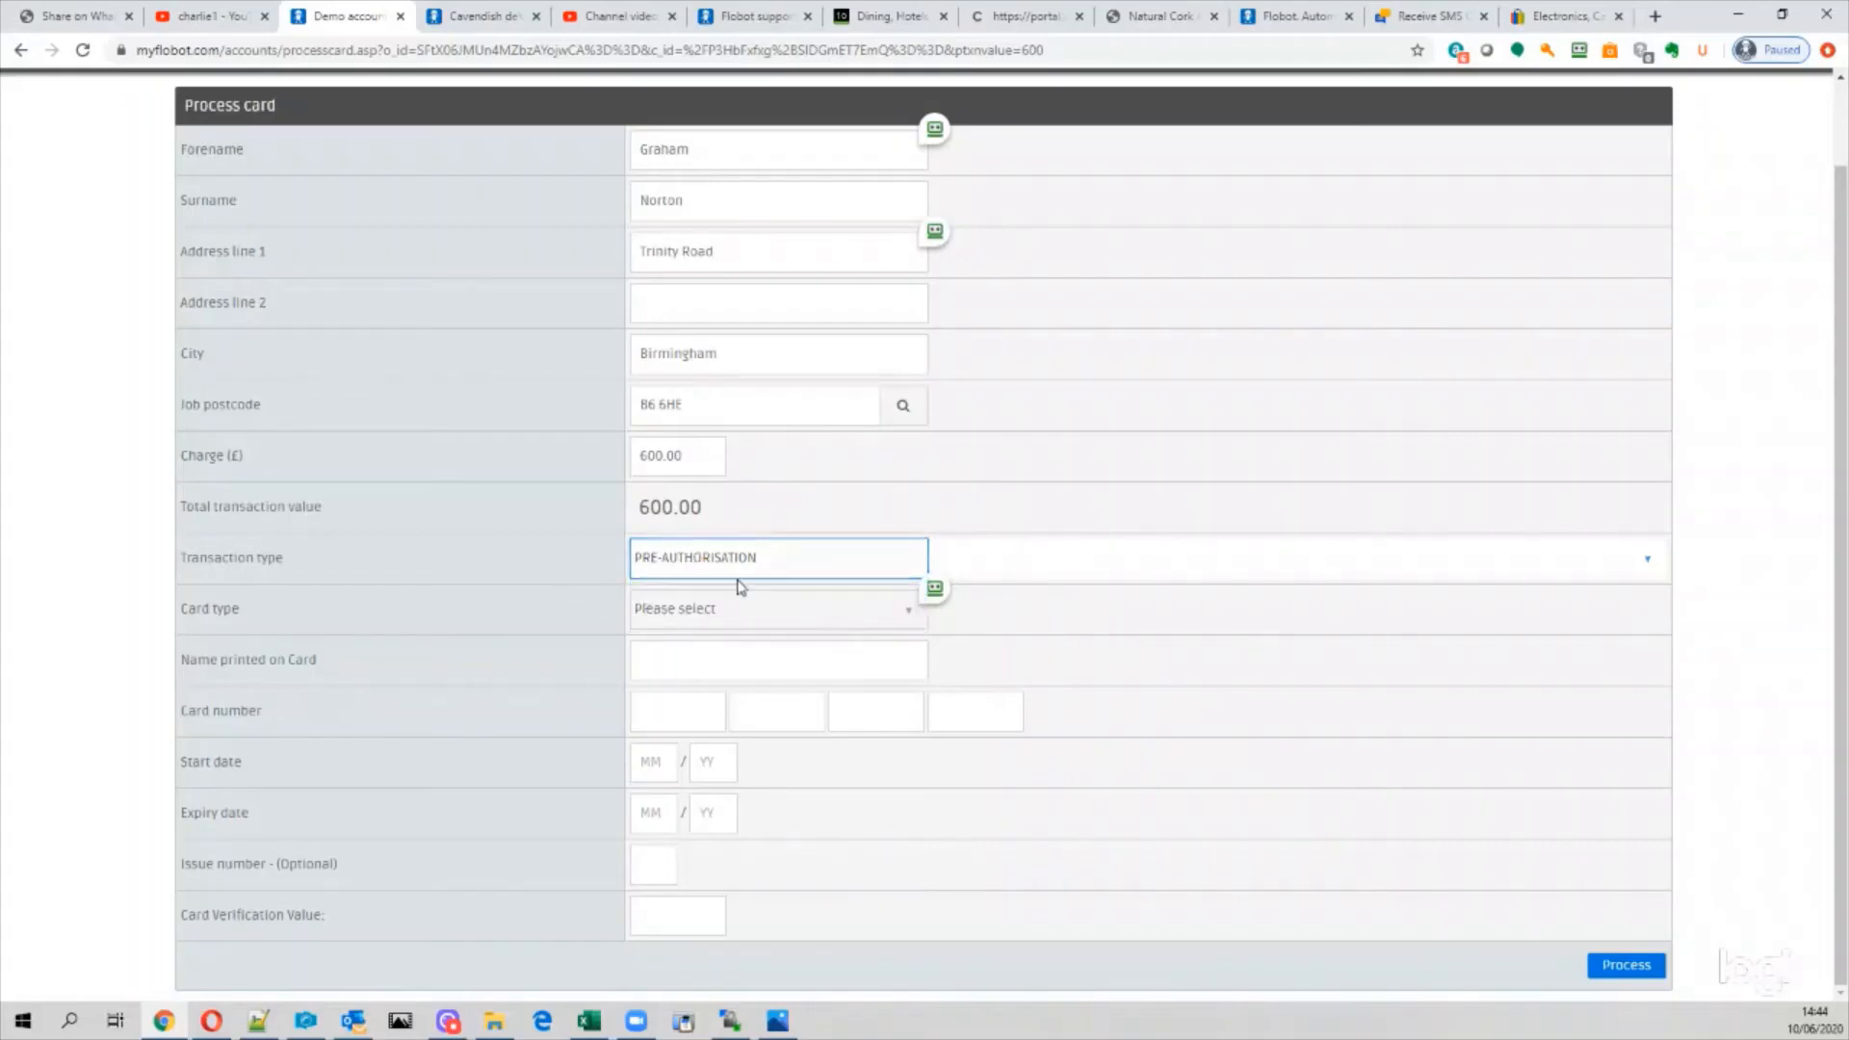
left_click(1131, 591)
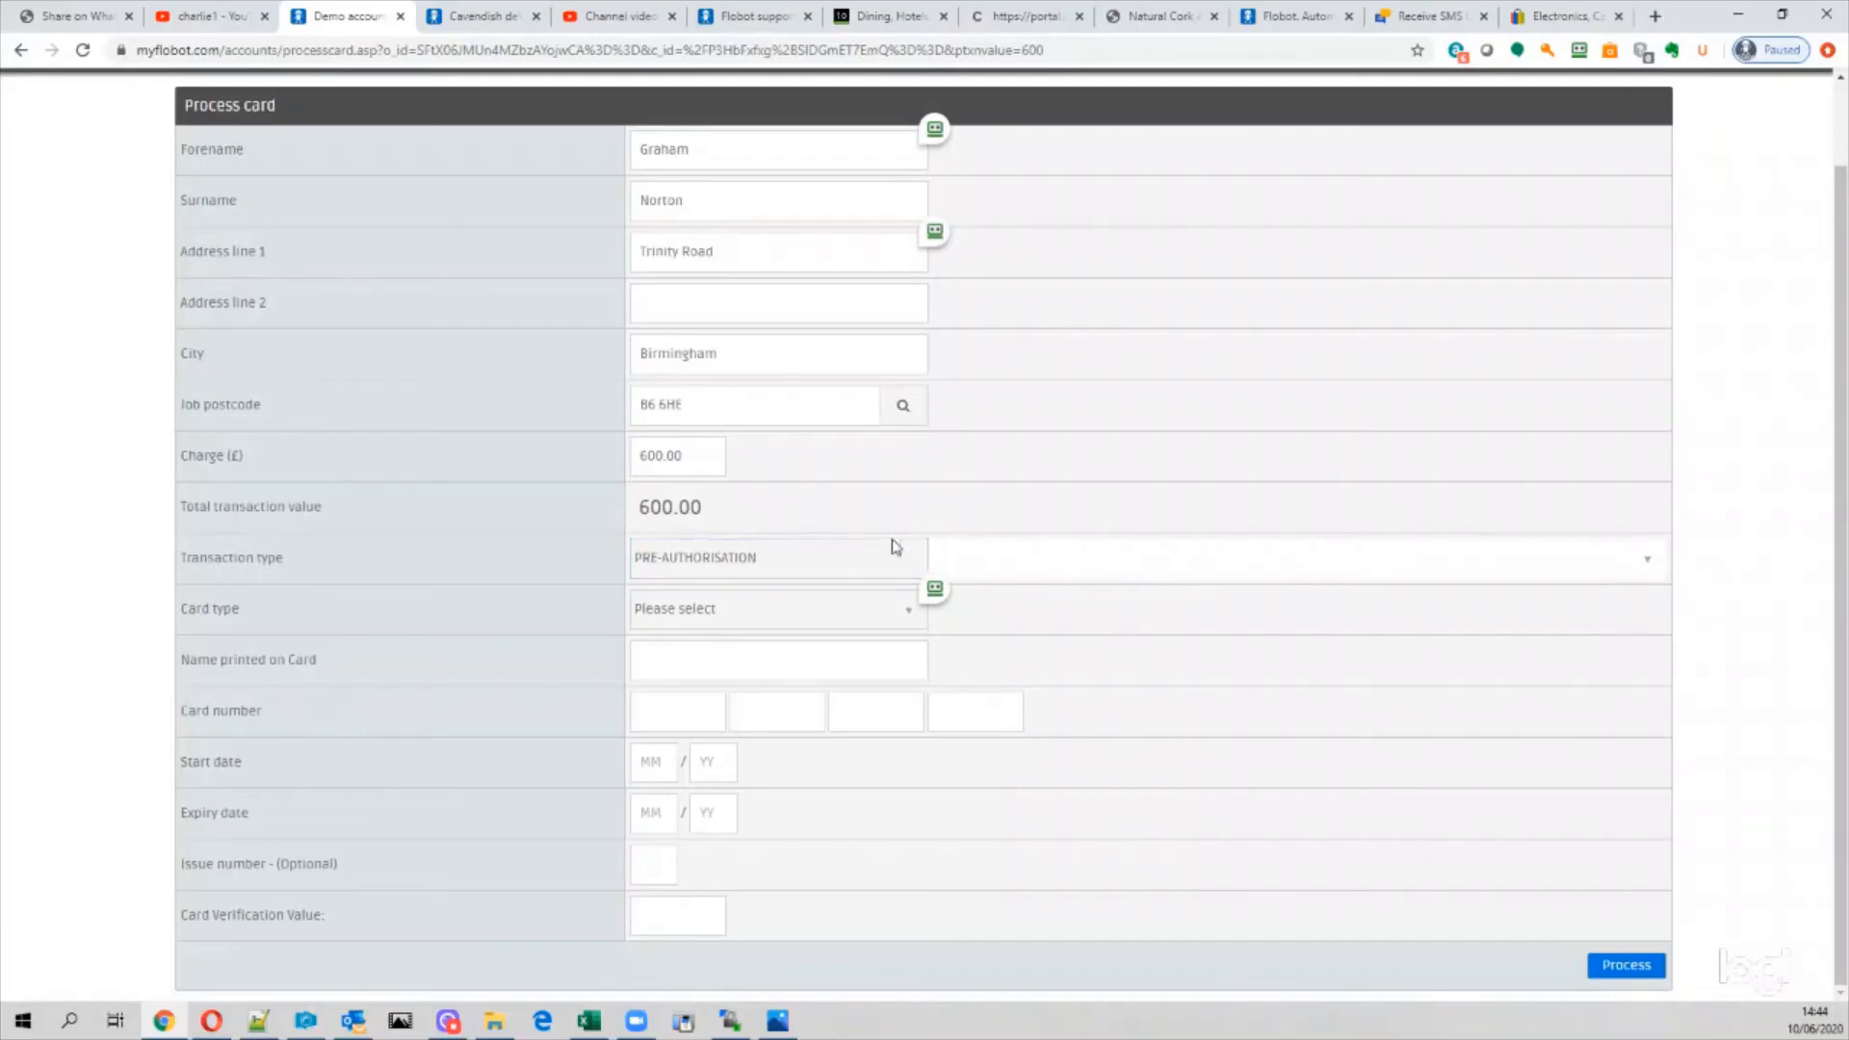
left_click(713, 567)
left_click(714, 568)
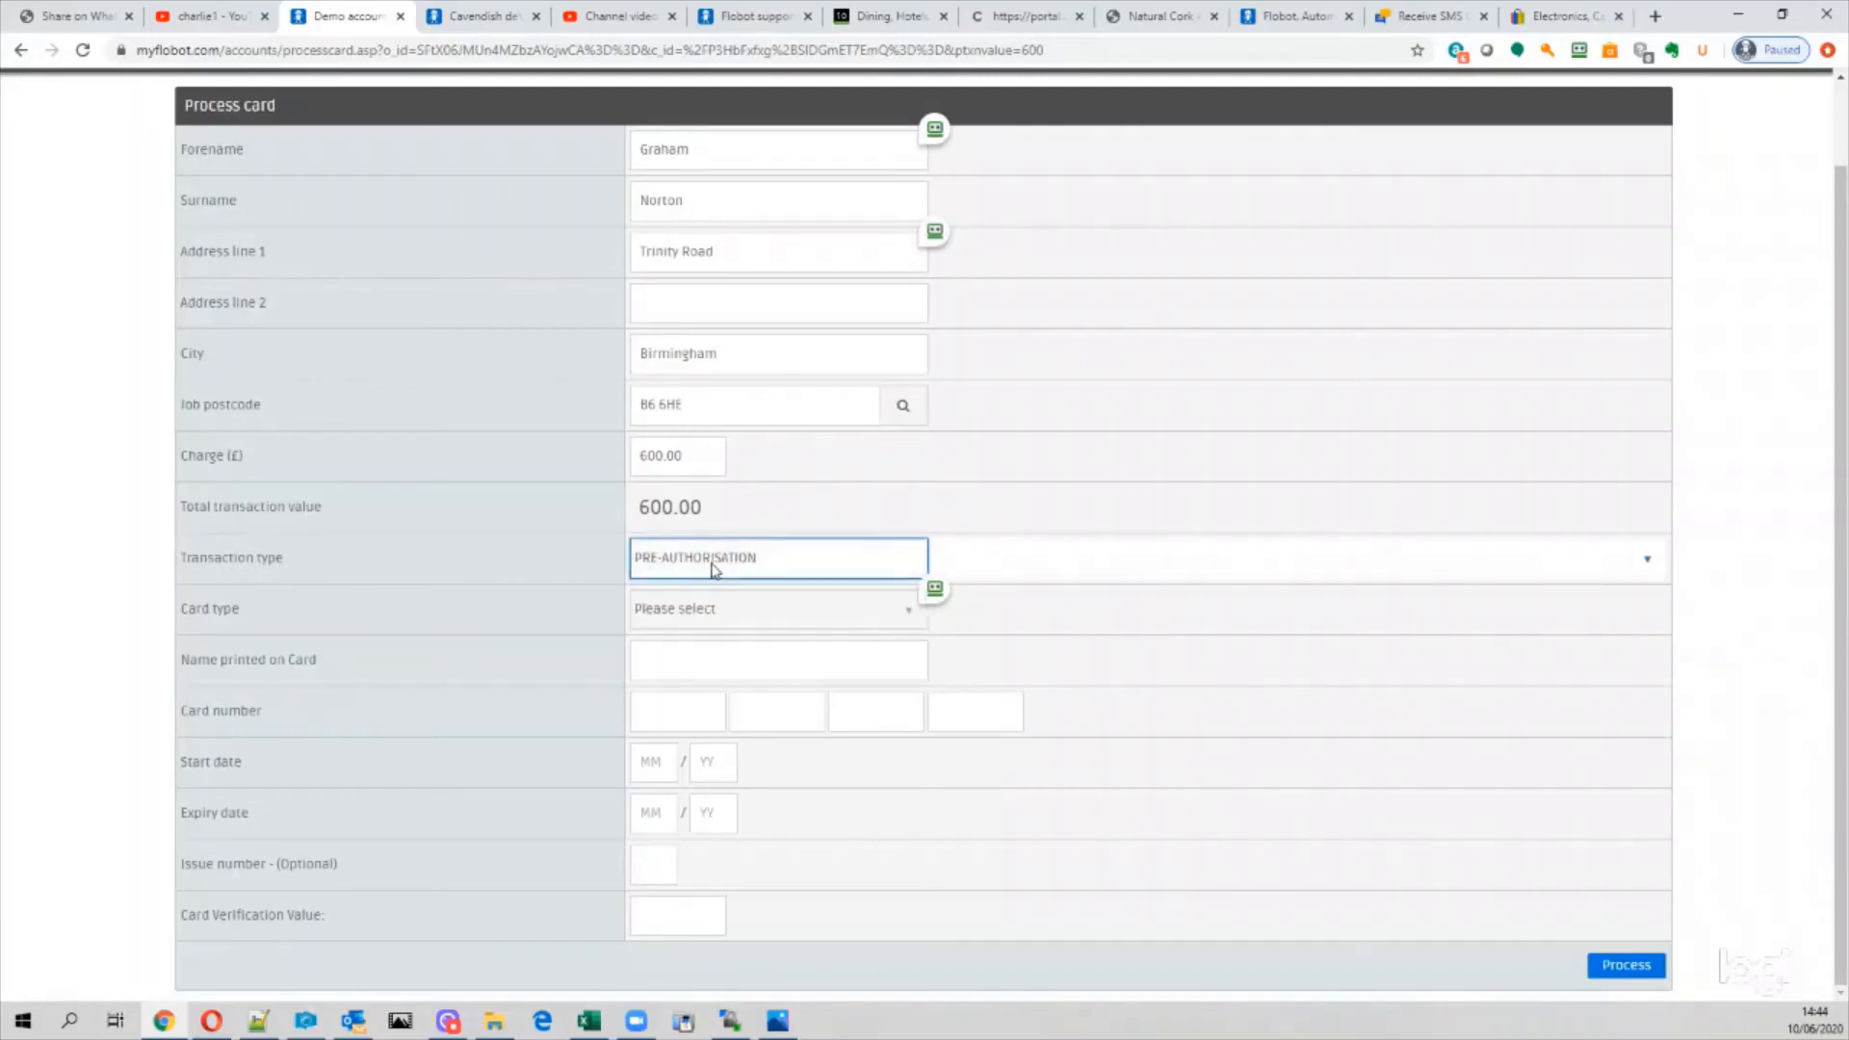
left_click(712, 570)
left_click(710, 576)
left_click(701, 575)
left_click(701, 603)
left_click(687, 456)
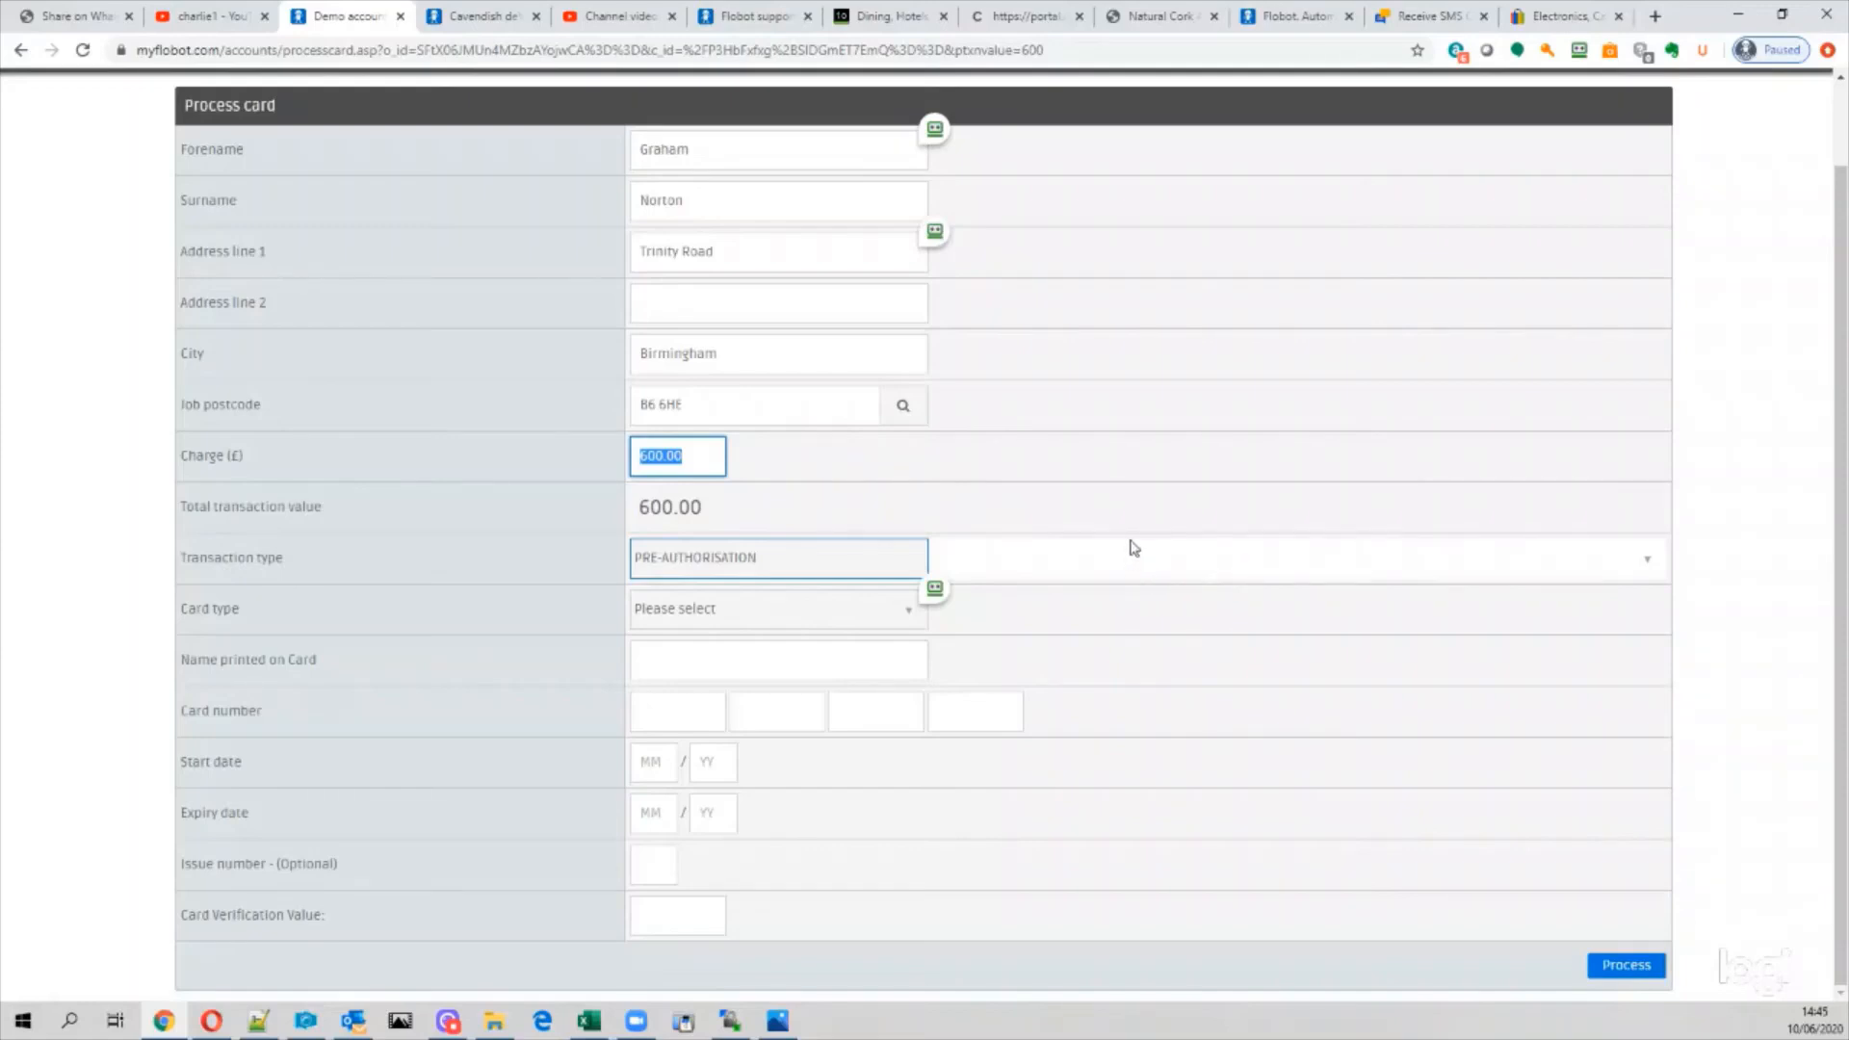
Step: Set the transaction type back to CHARGE and the card type to VISA Debit
key("Tab")
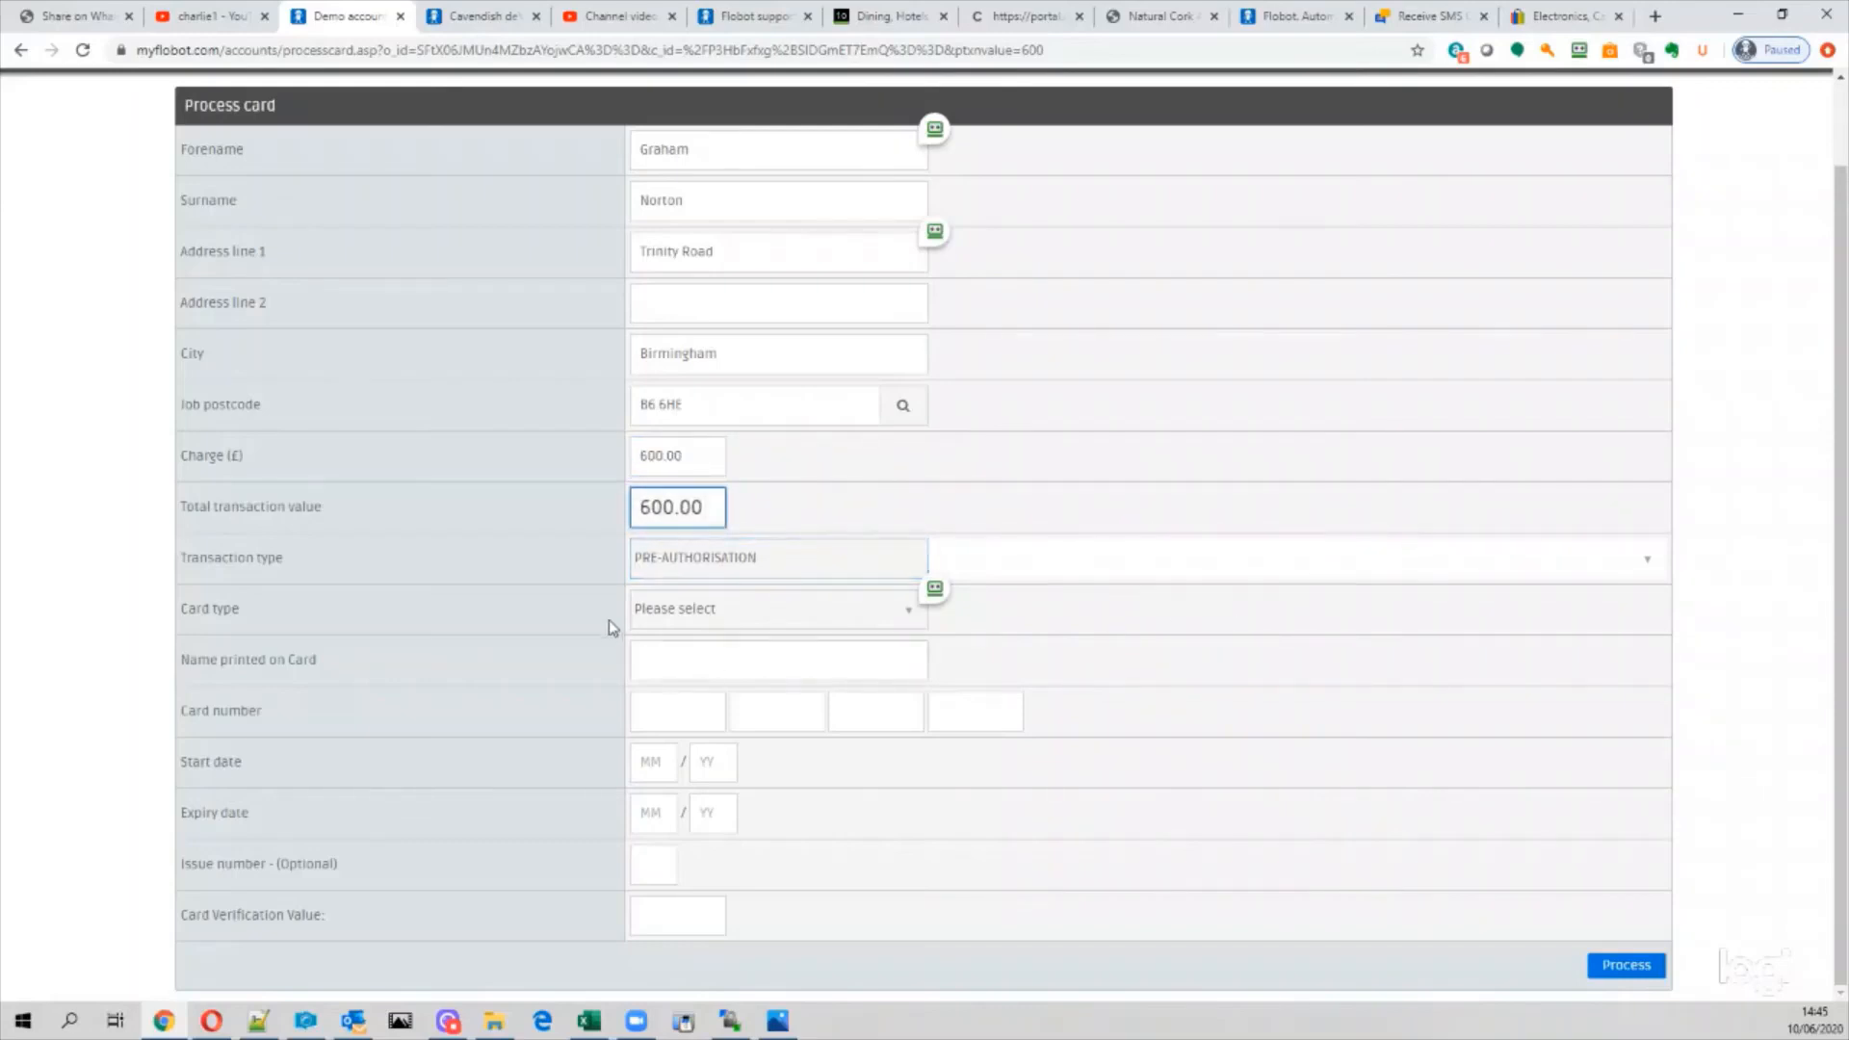
left_click(710, 568)
left_click(706, 631)
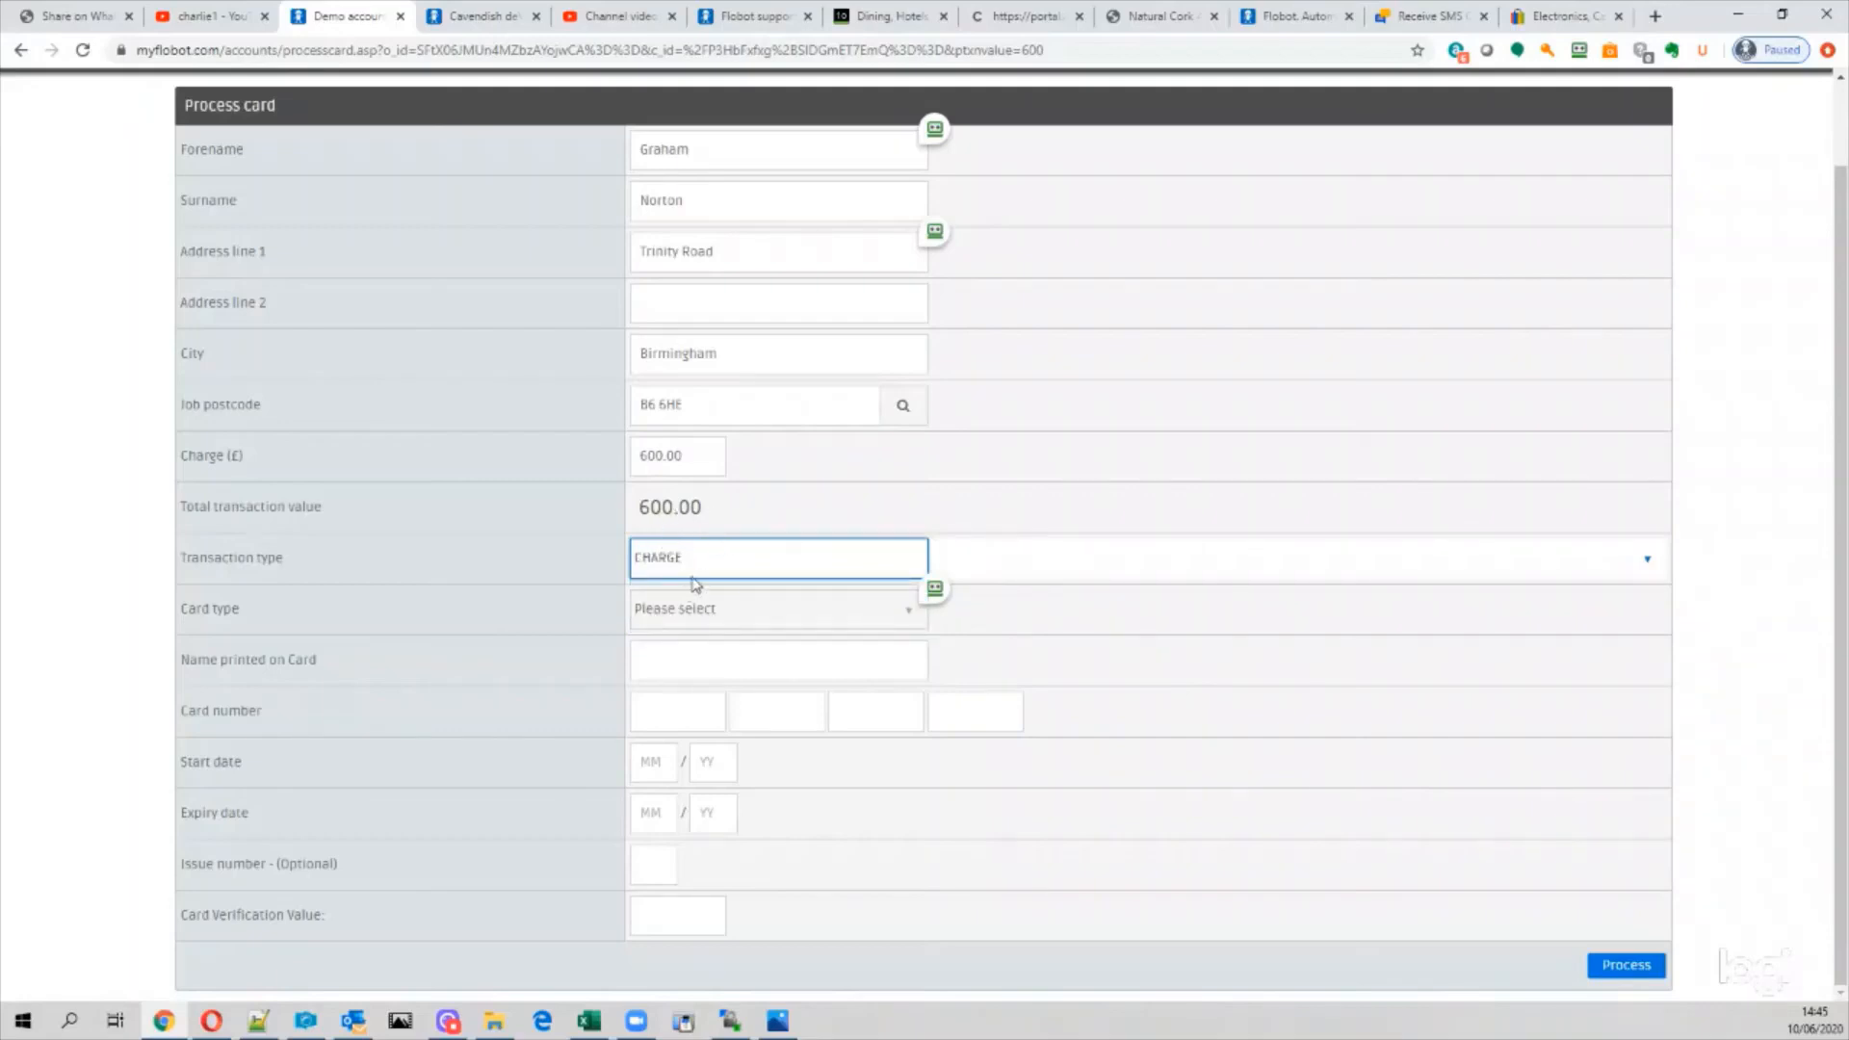
left_click(677, 611)
left_click(685, 672)
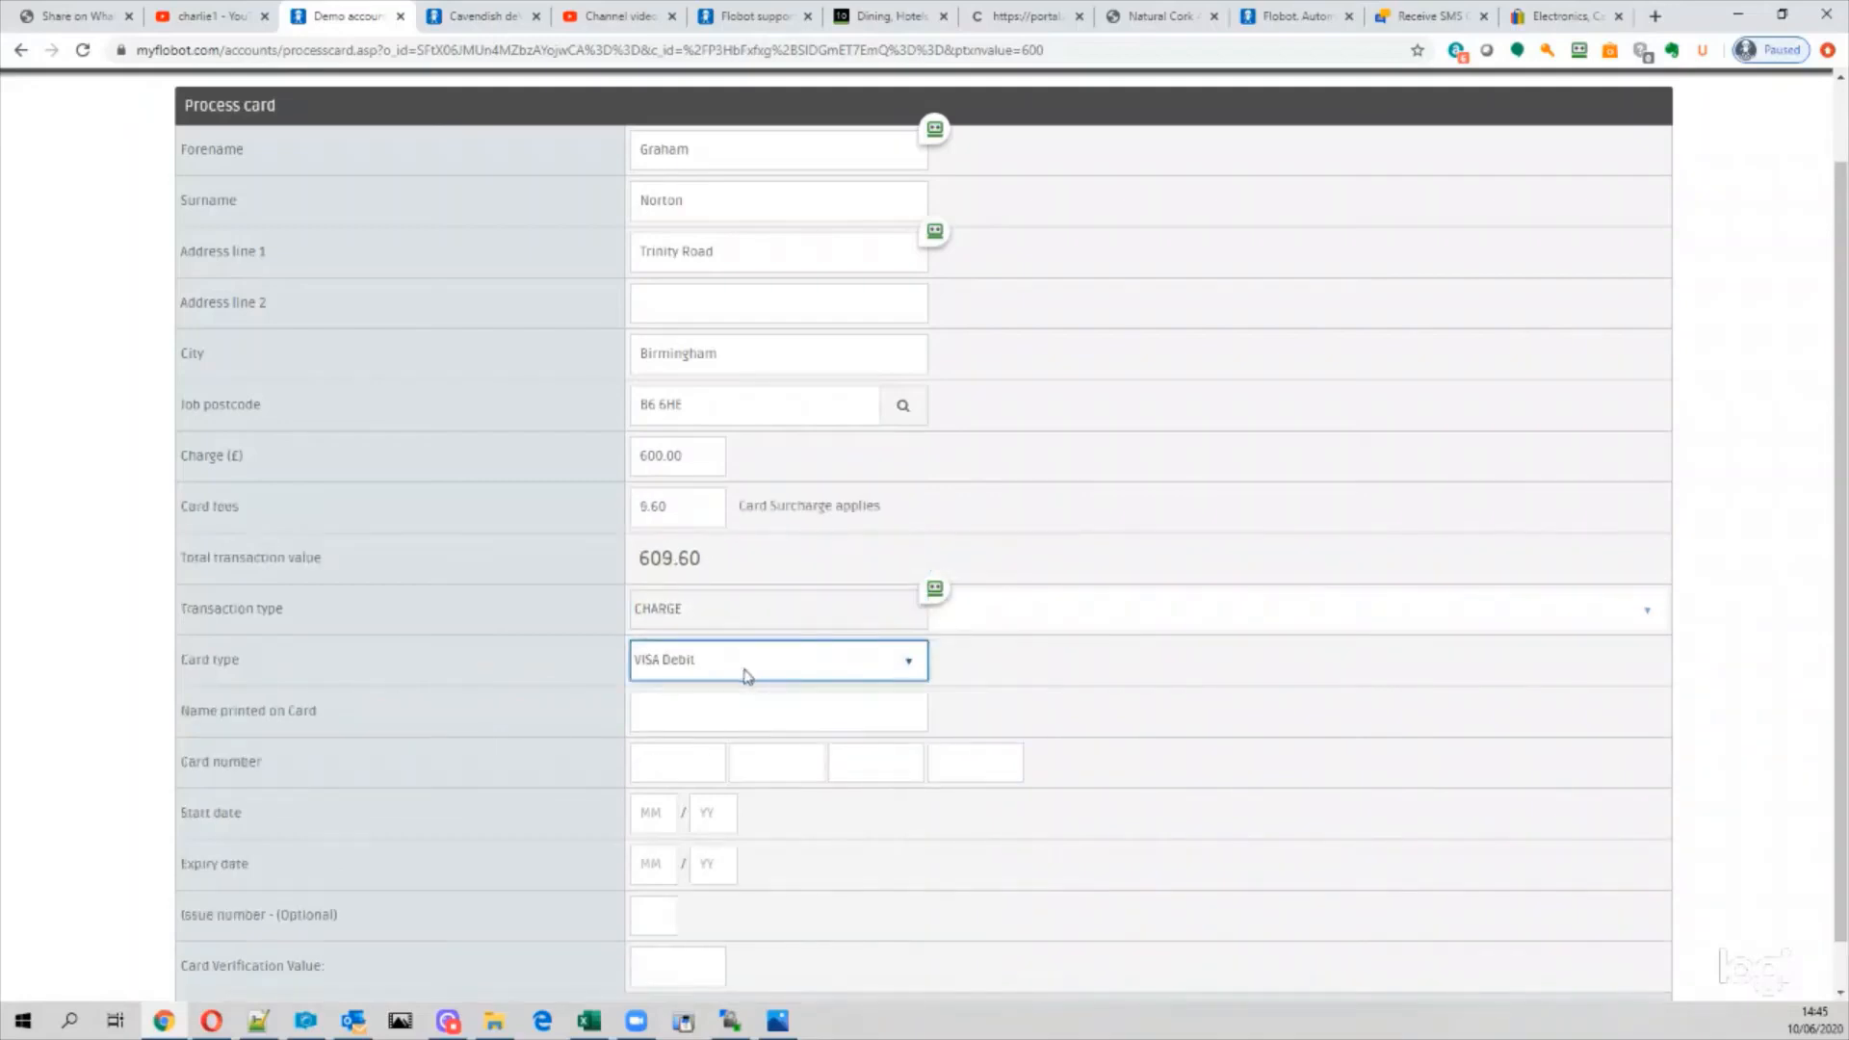
Step: Fill in the name printed on the card and submit the £609.60 payment for processing
left_click(646, 695)
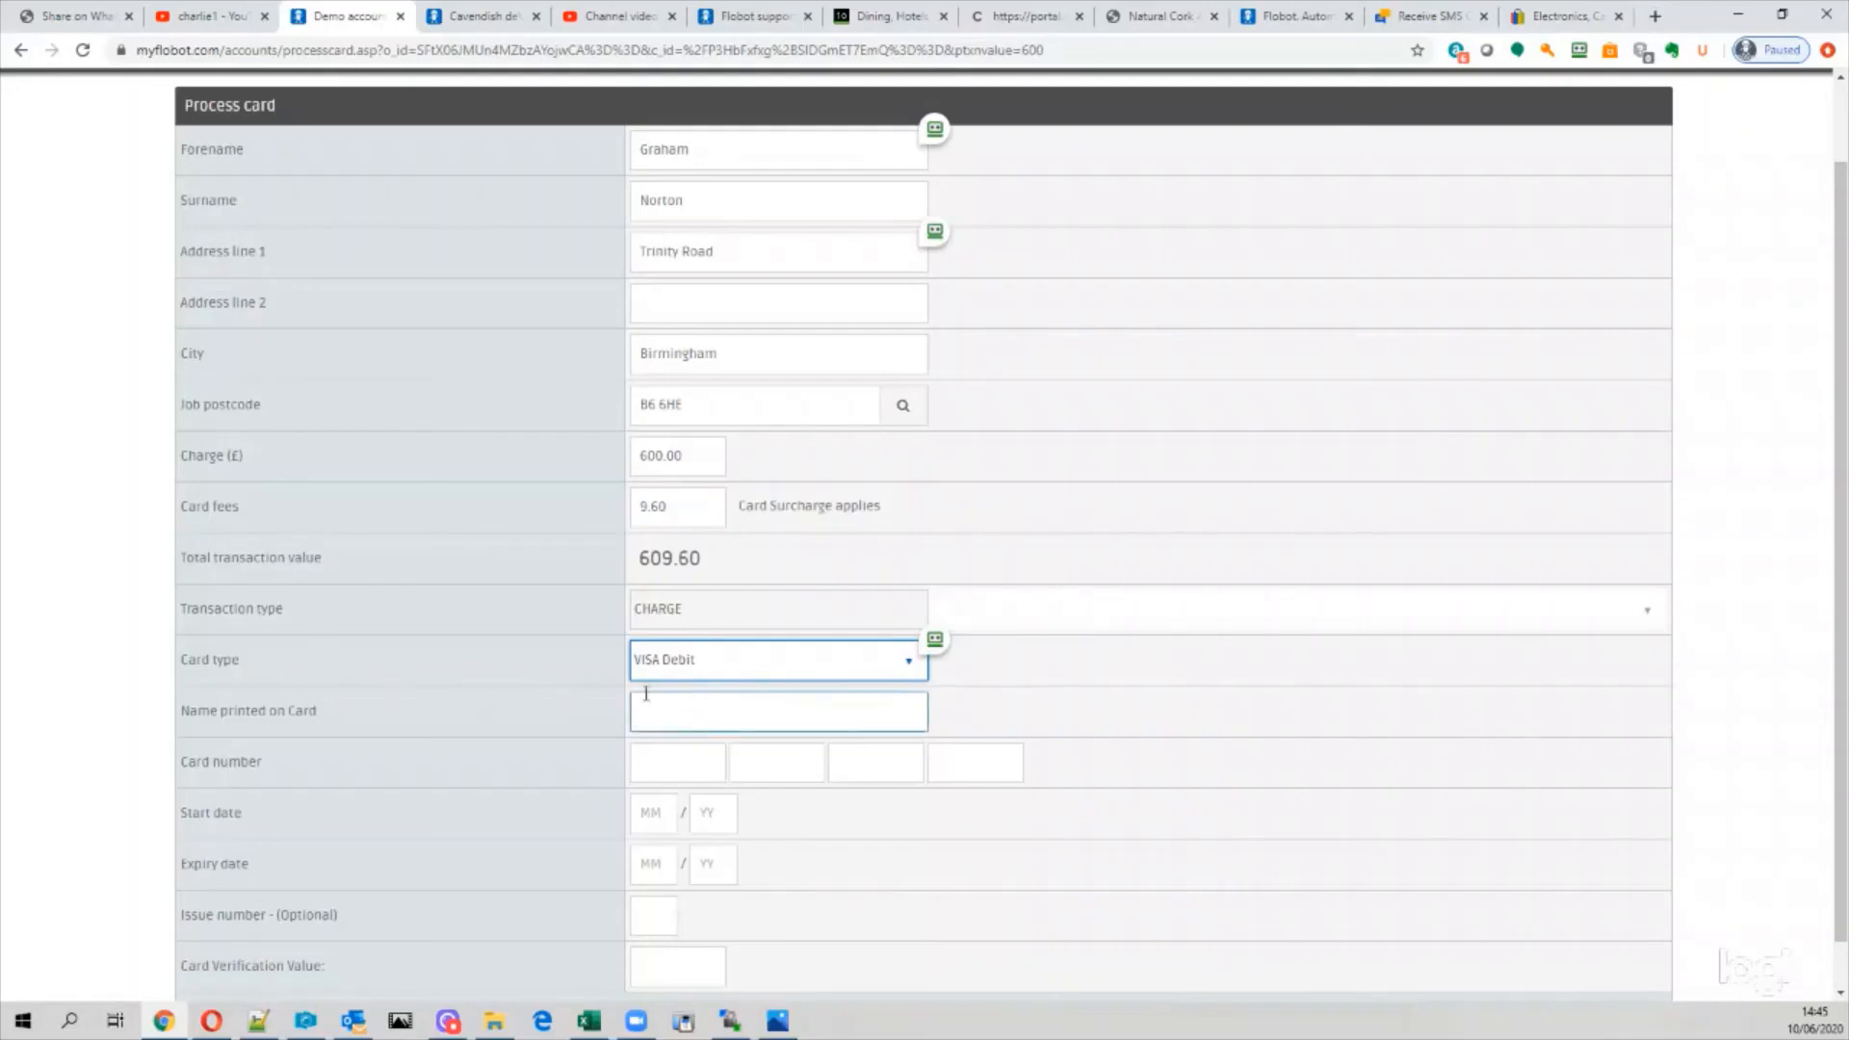
left_click(714, 715)
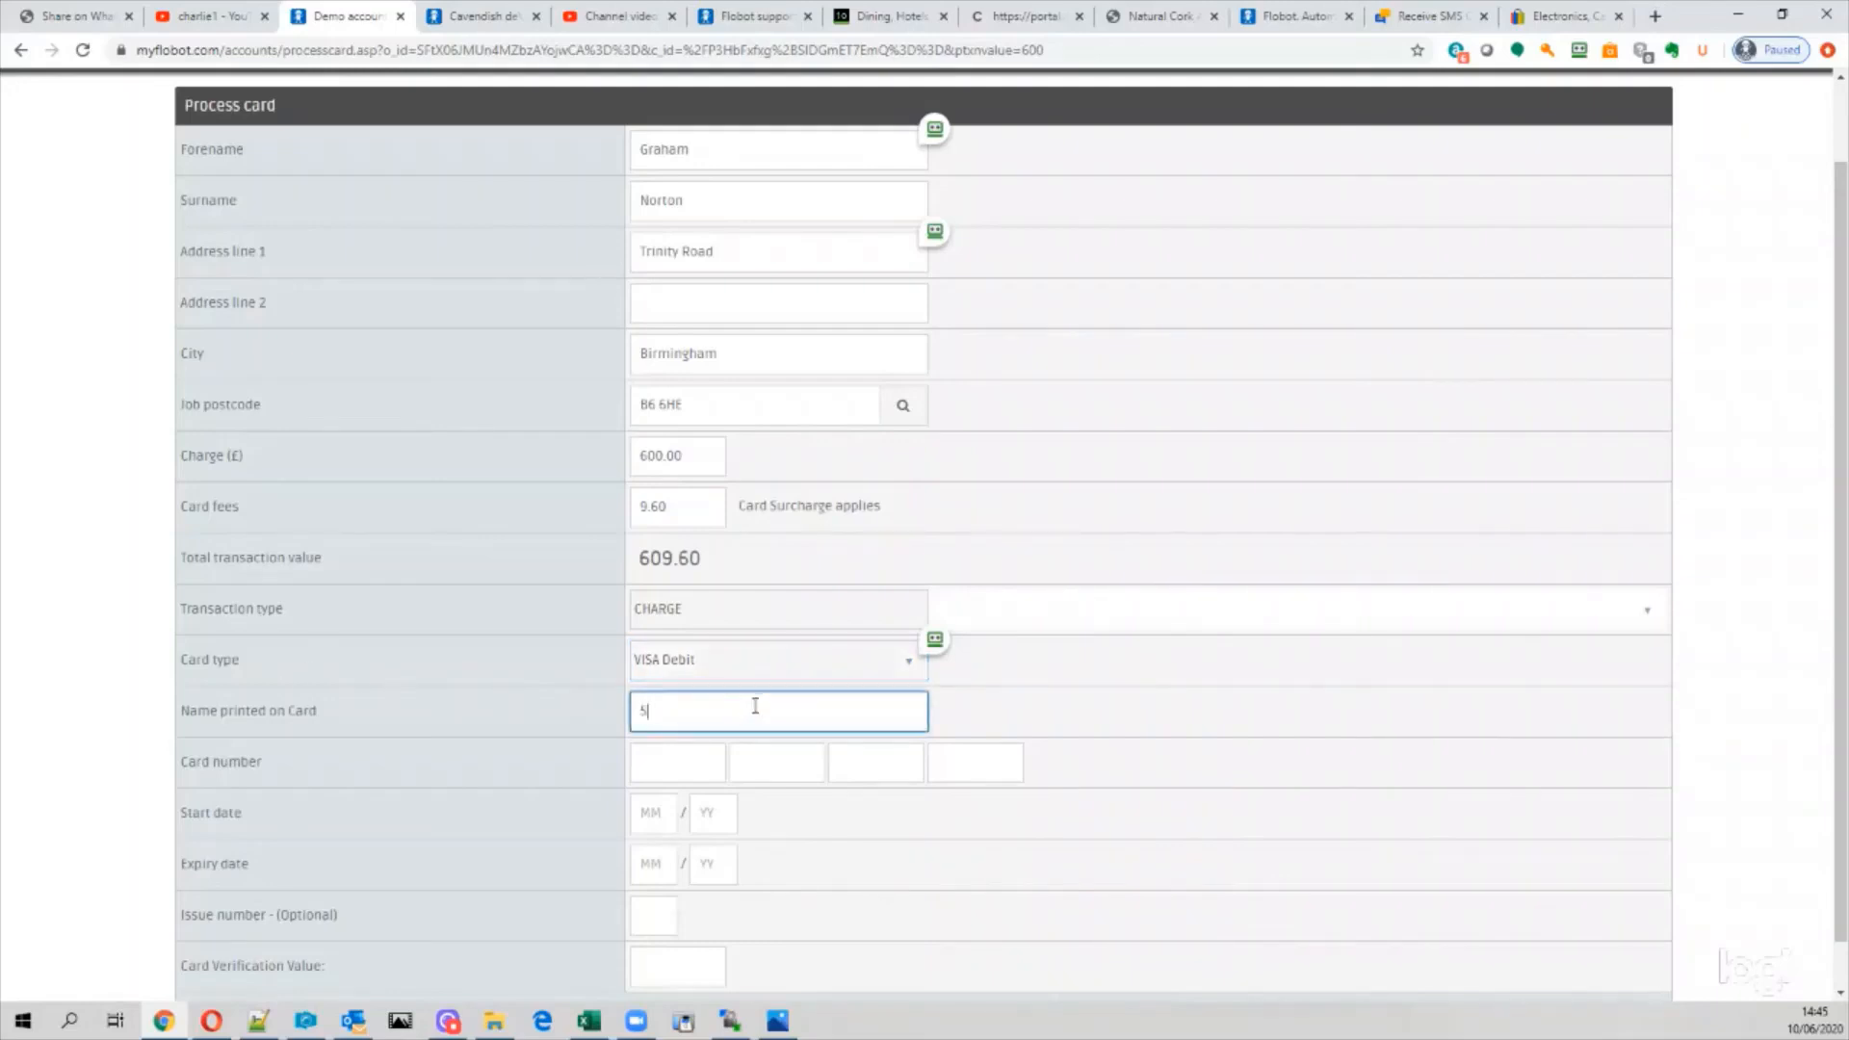
key("Tab")
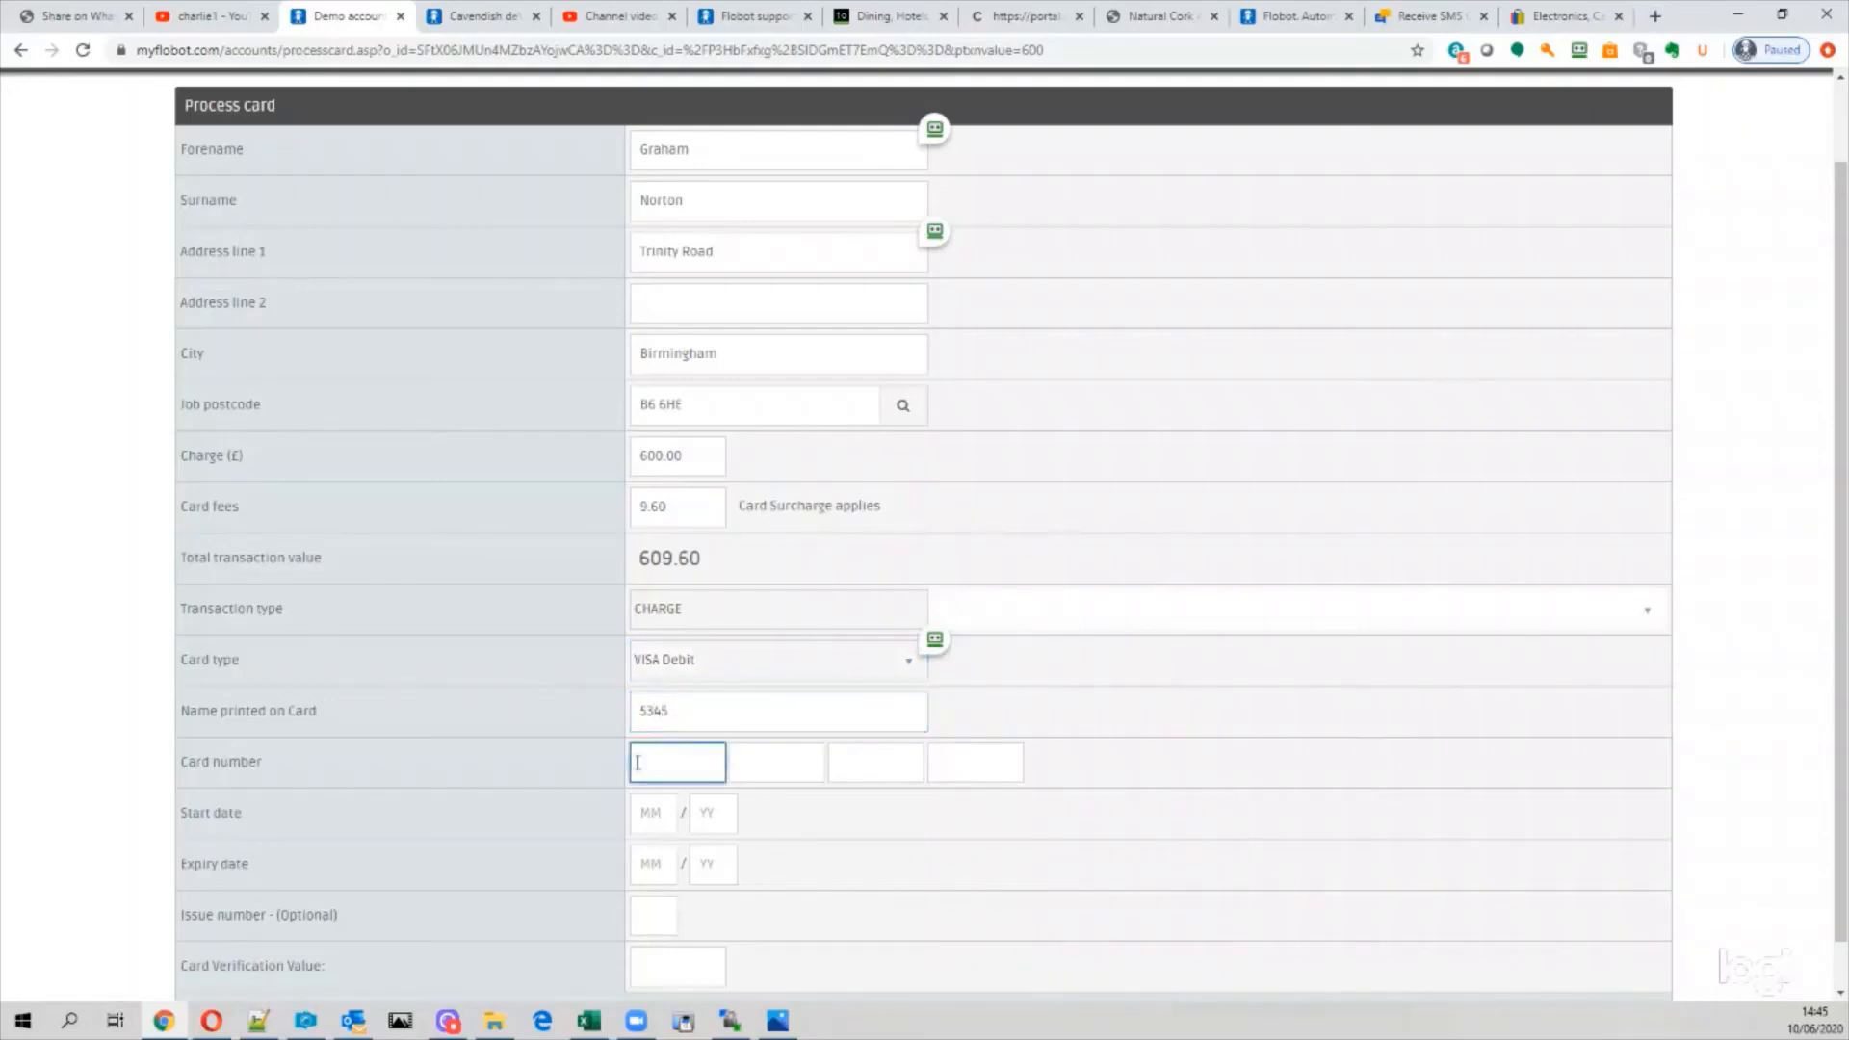
scroll(813, 829, "down", 1)
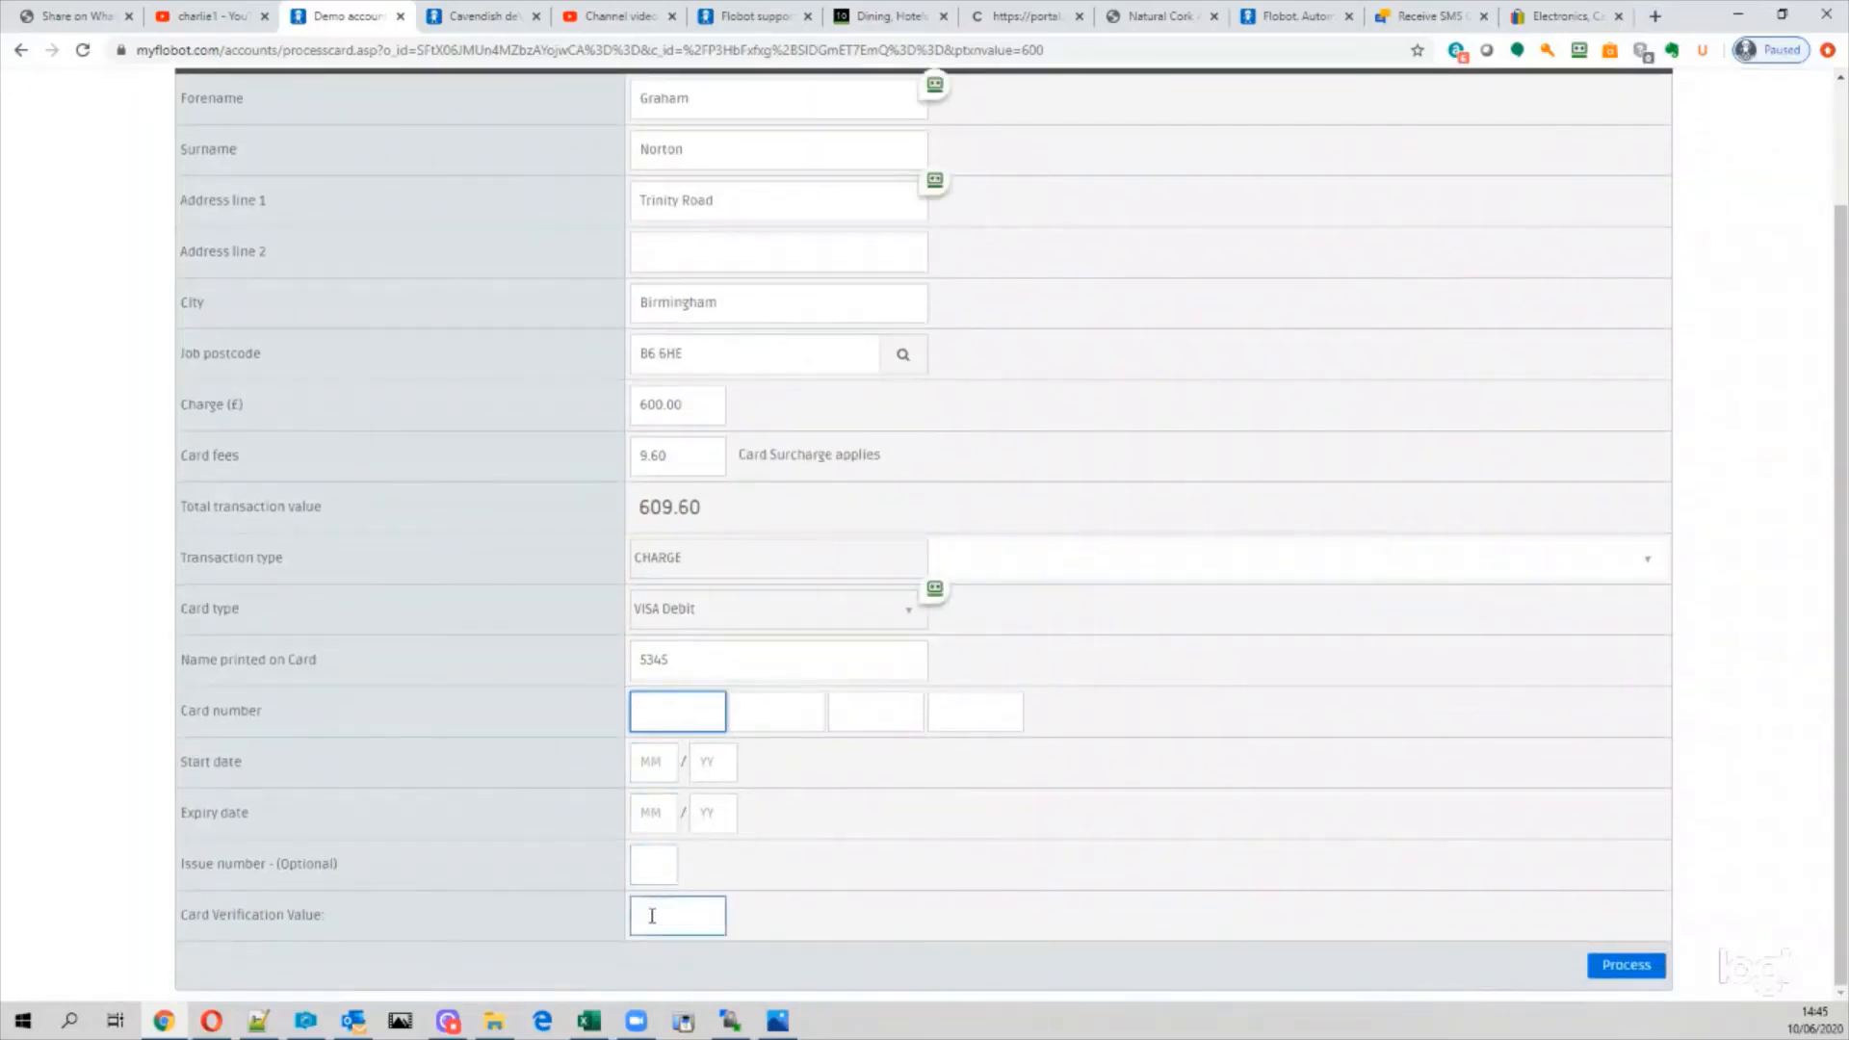
left_click(1606, 970)
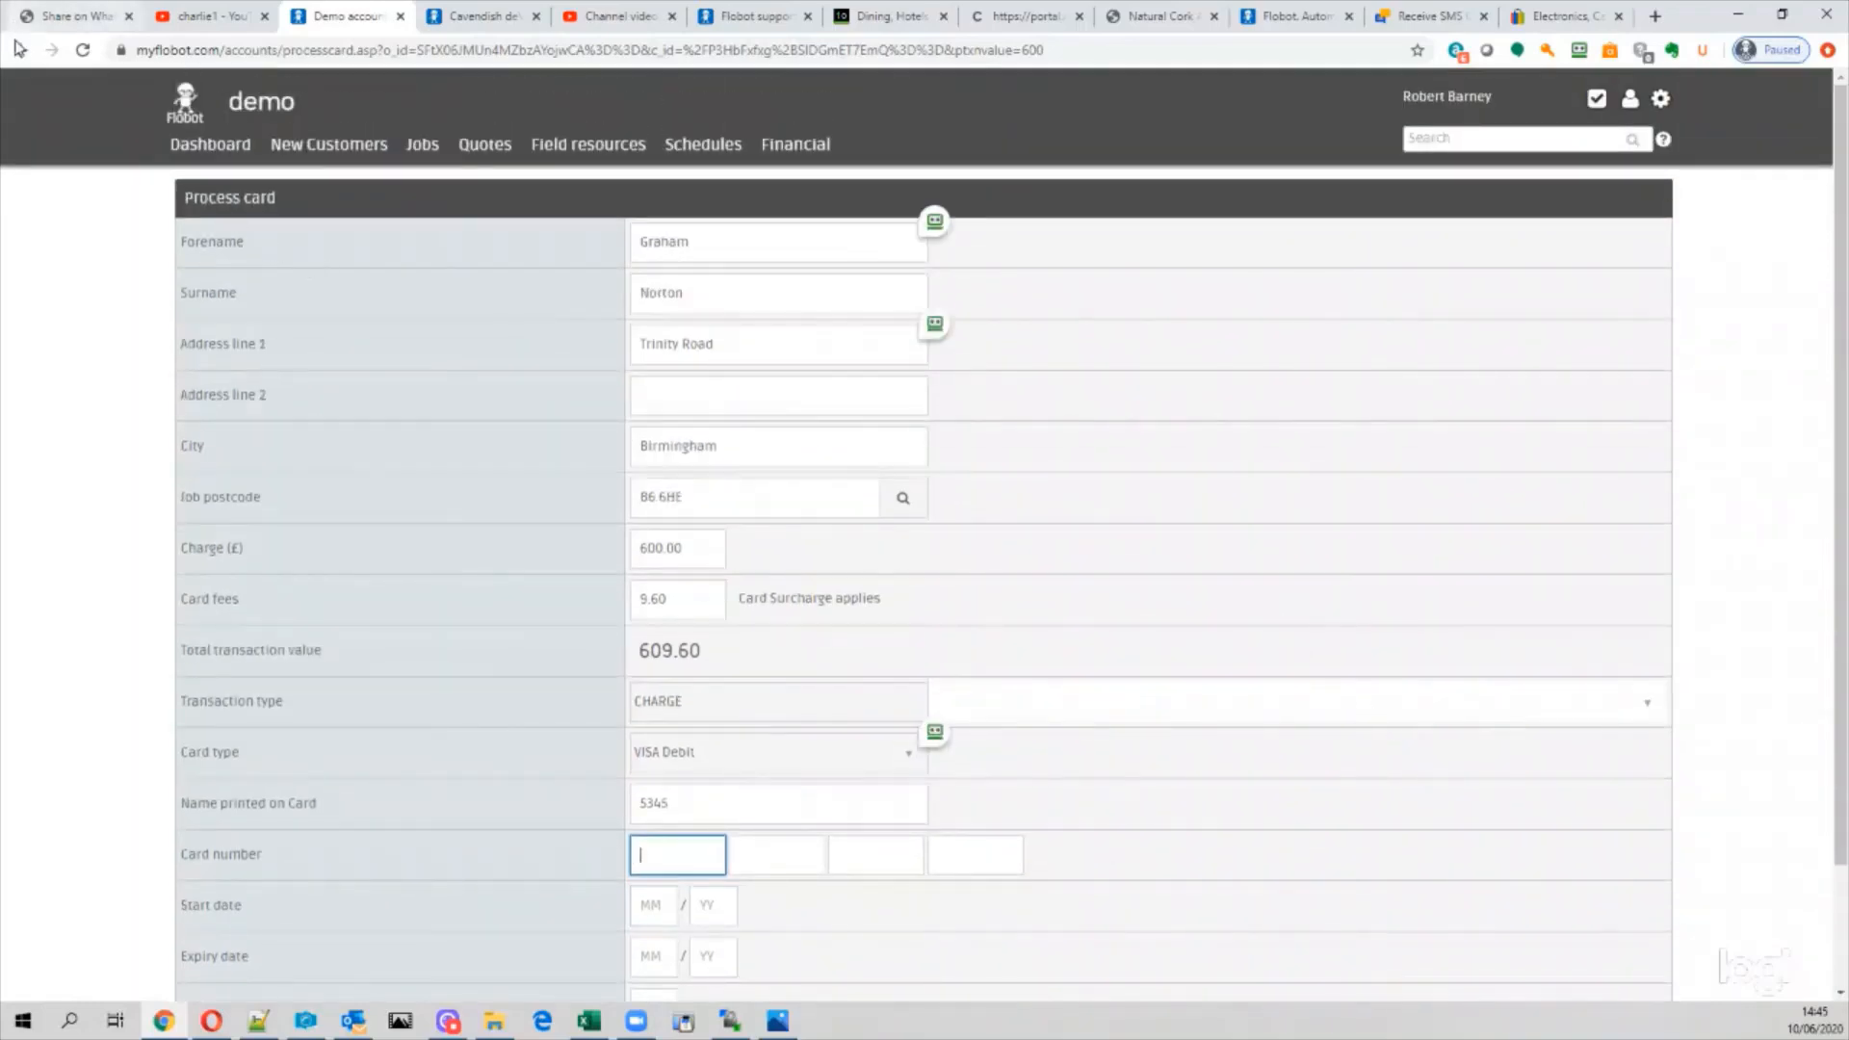
Step: Leave the card form and start another non-card payment, showing the Payment method choices
left_click(1012, 161)
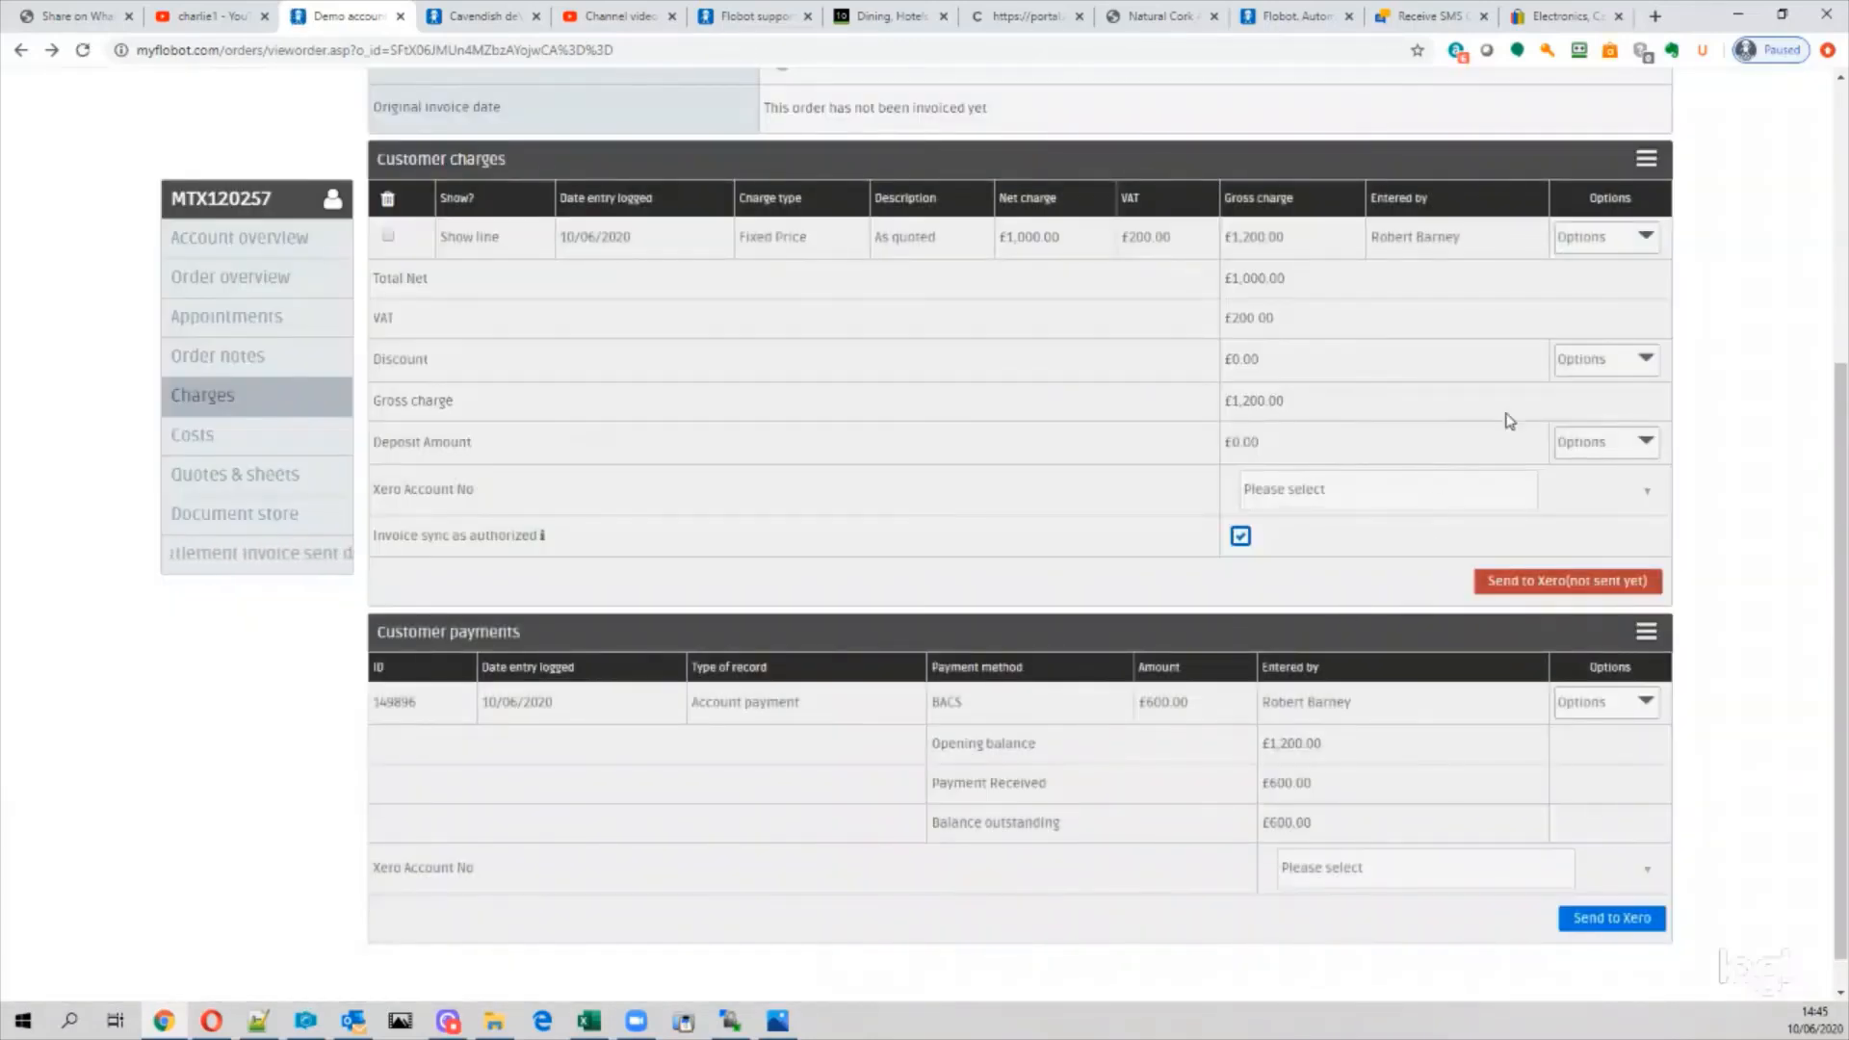
left_click(1640, 638)
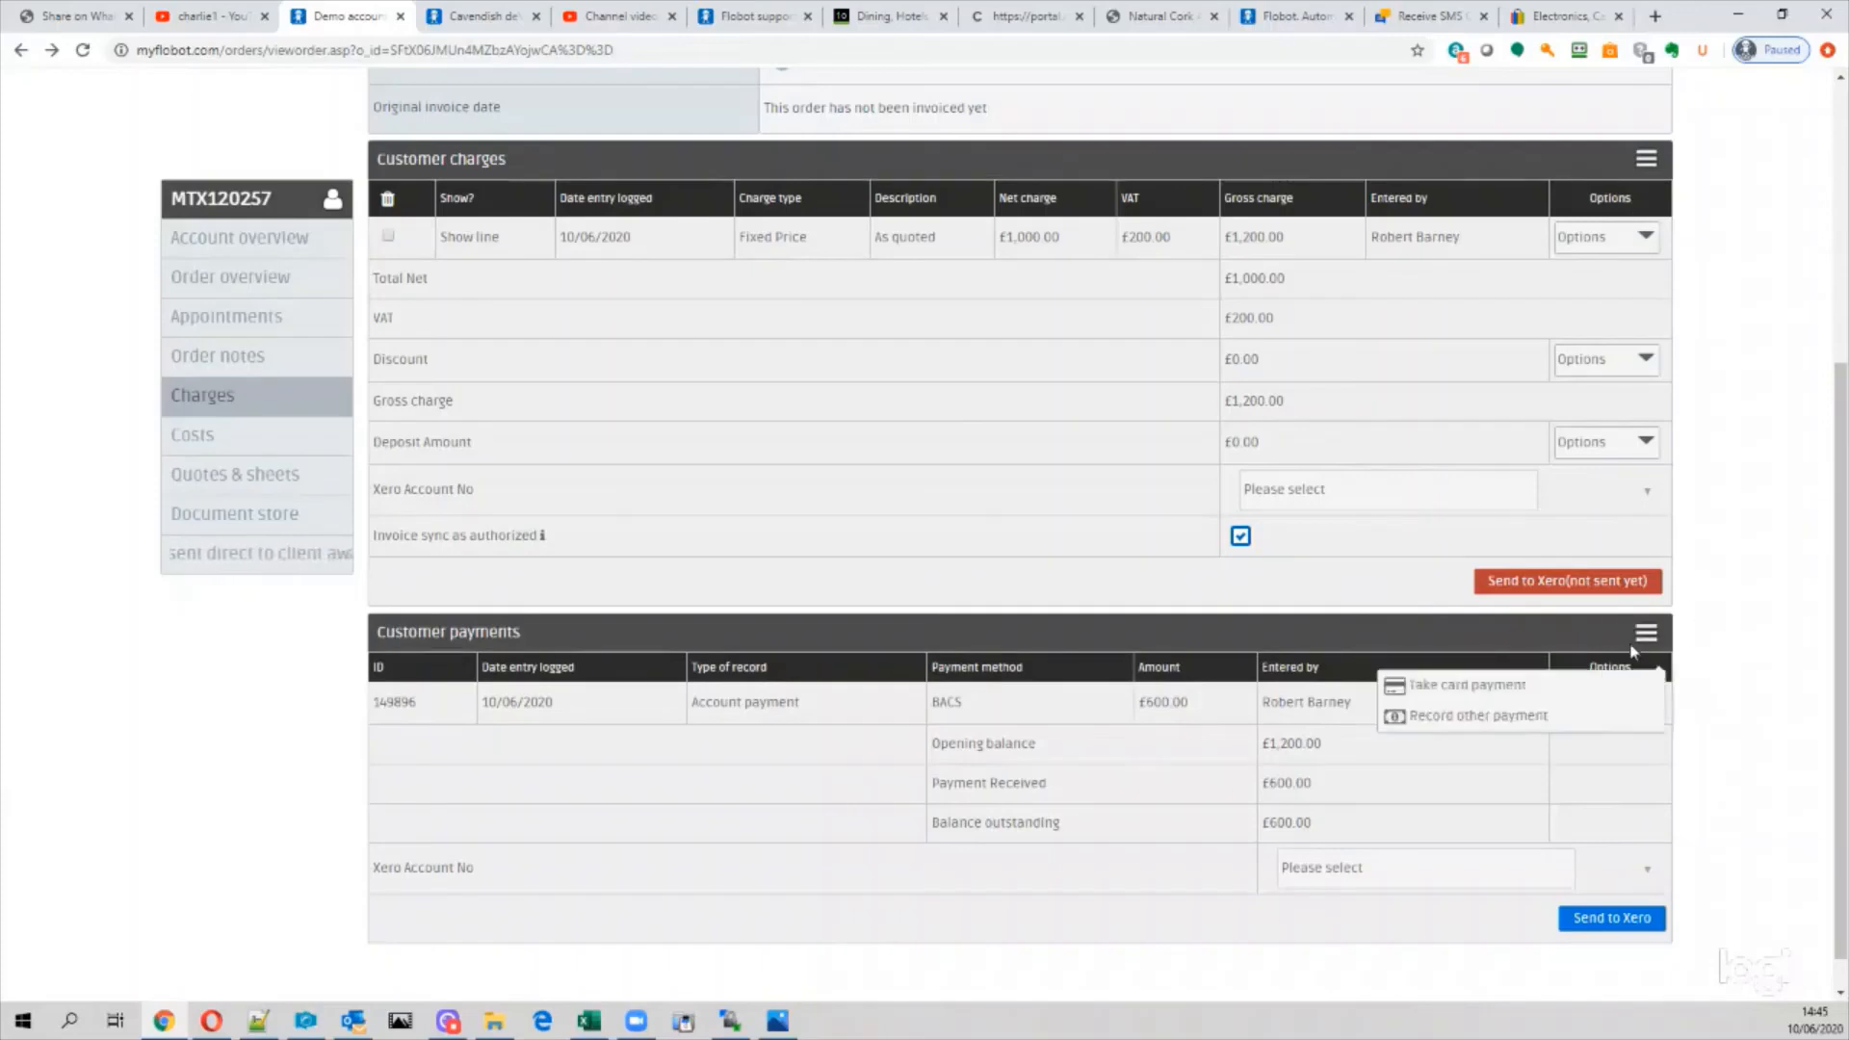
left_click(1488, 717)
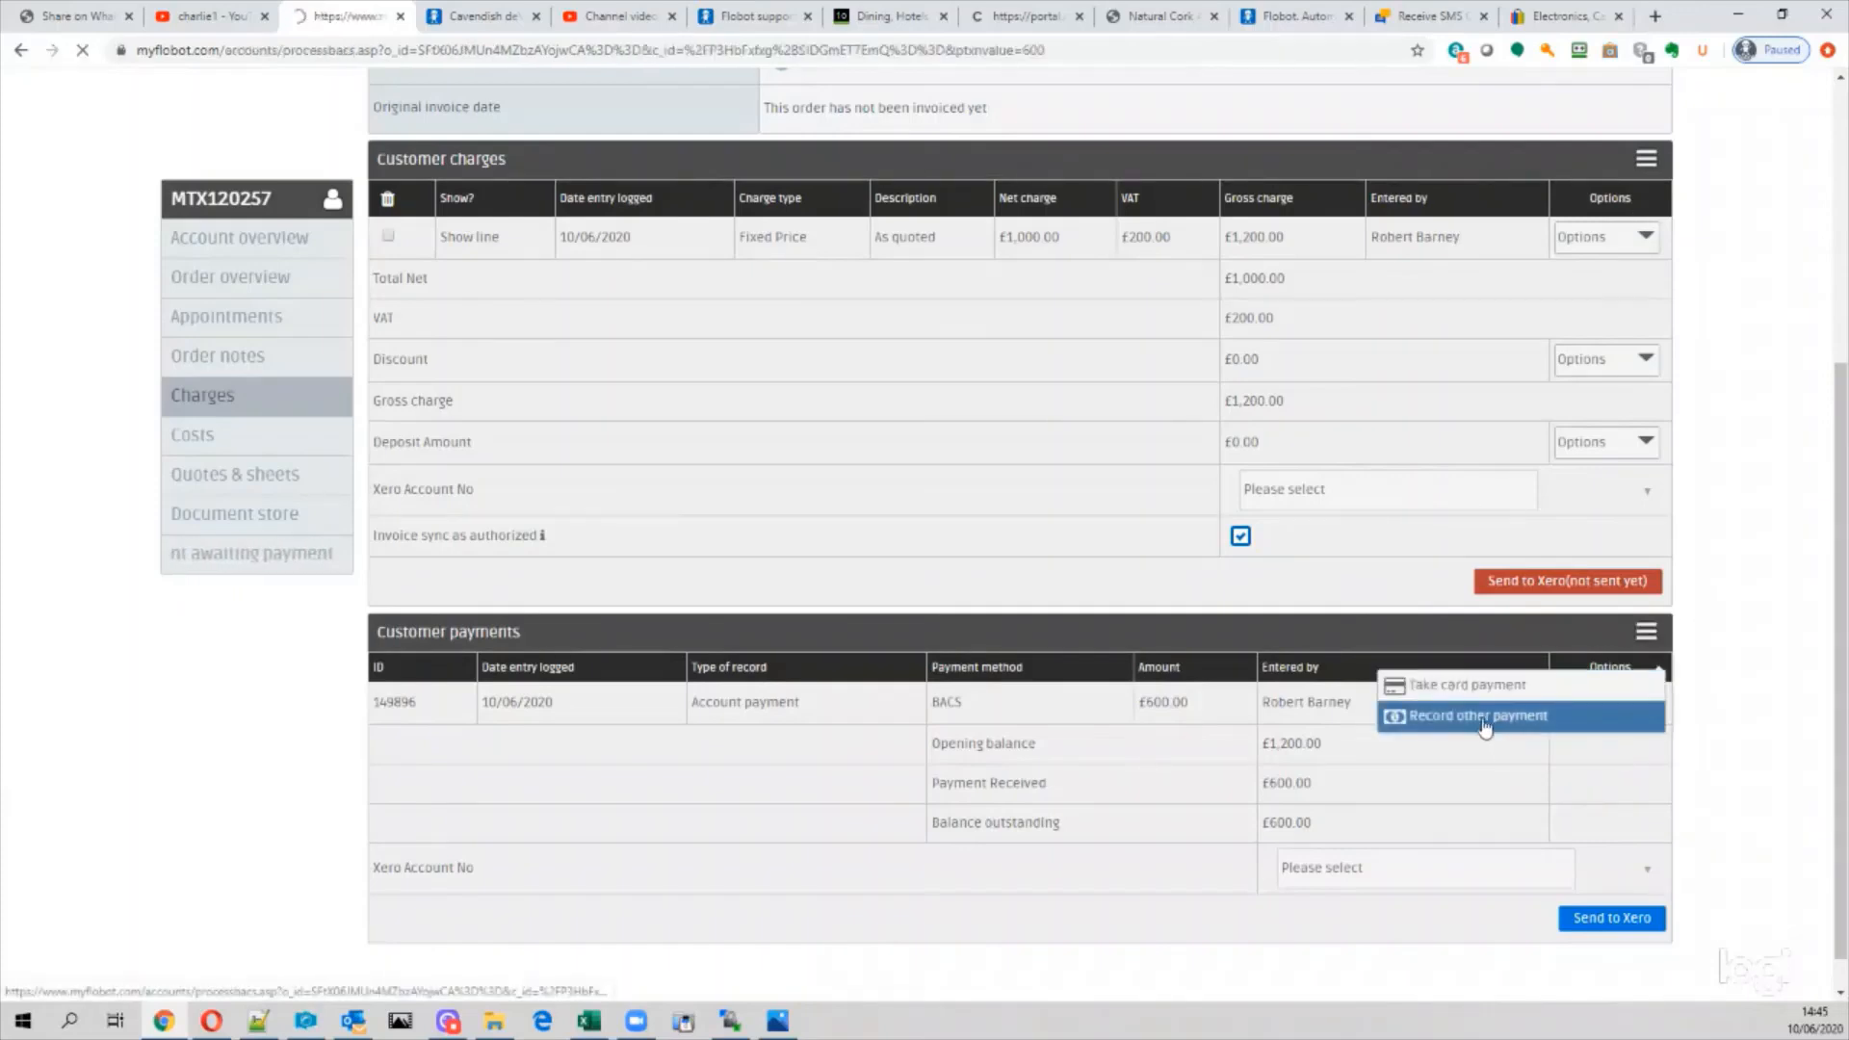
left_click(674, 293)
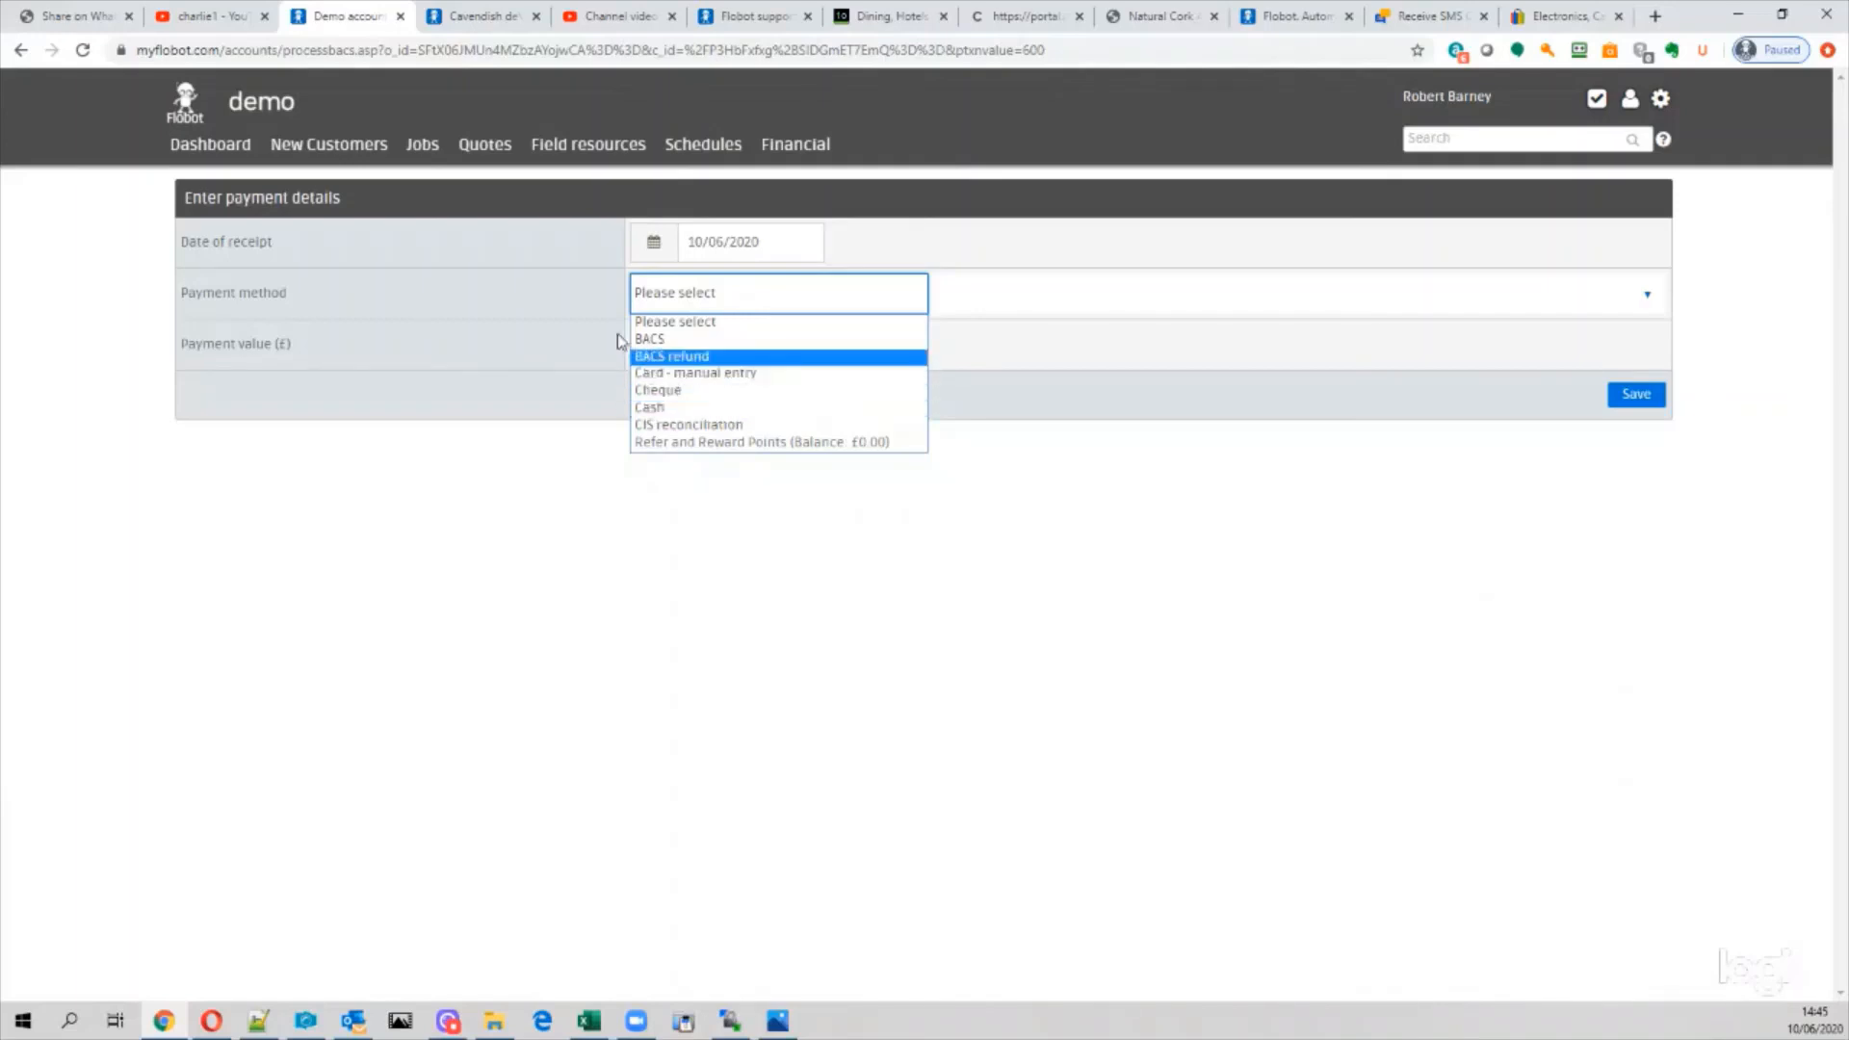
left_click(20, 49)
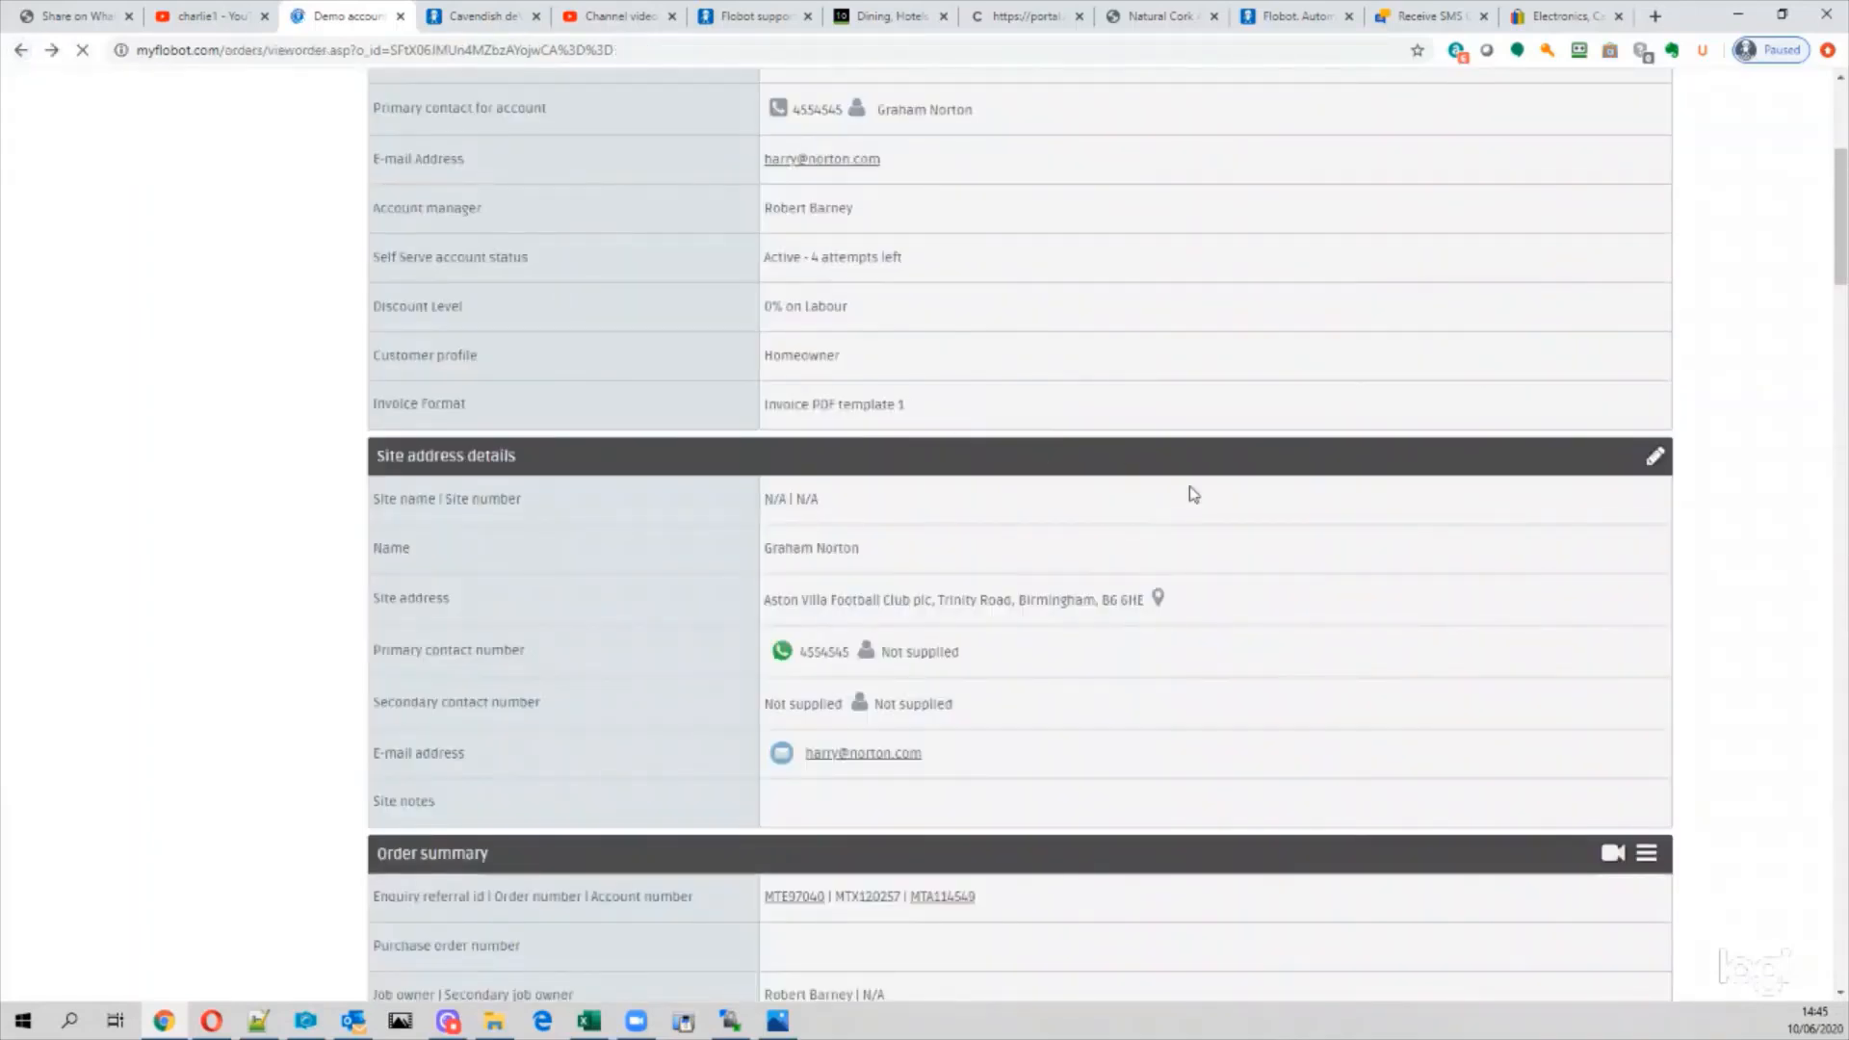